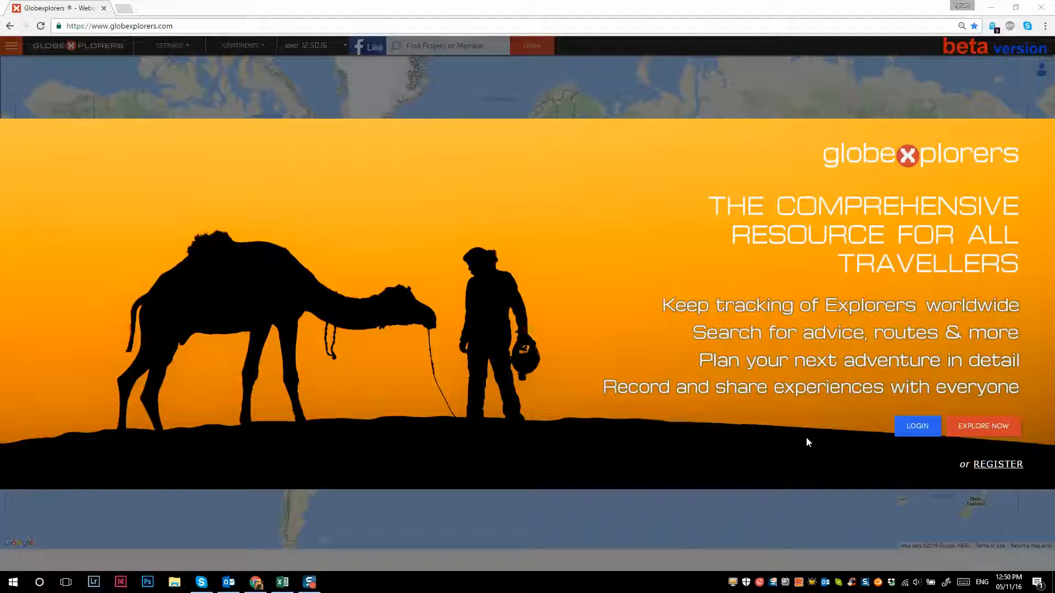
- Log in to the site with the Facebook account and open the Projects section
click(917, 427)
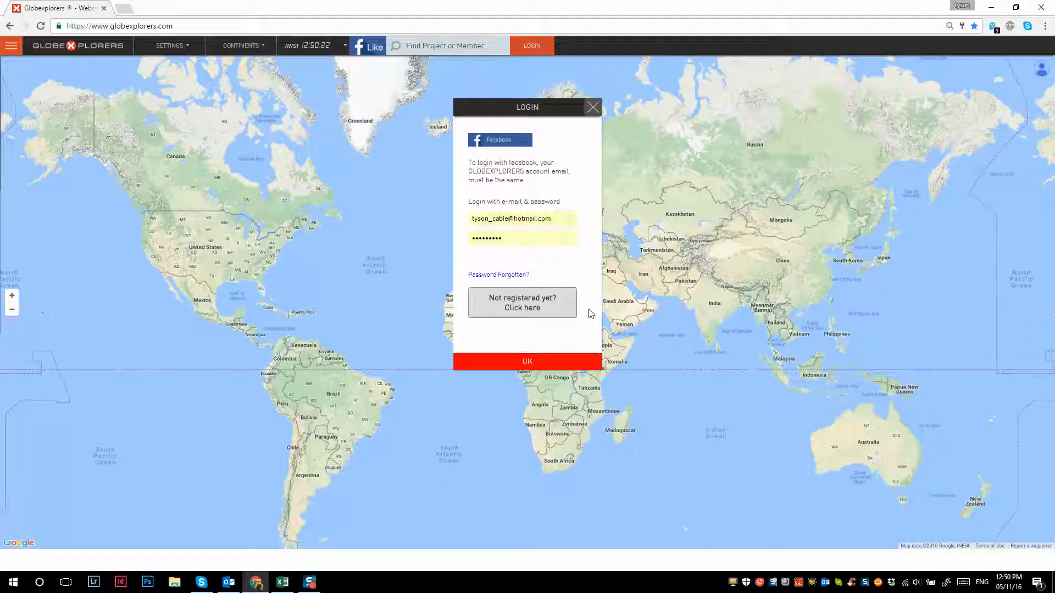
click(495, 143)
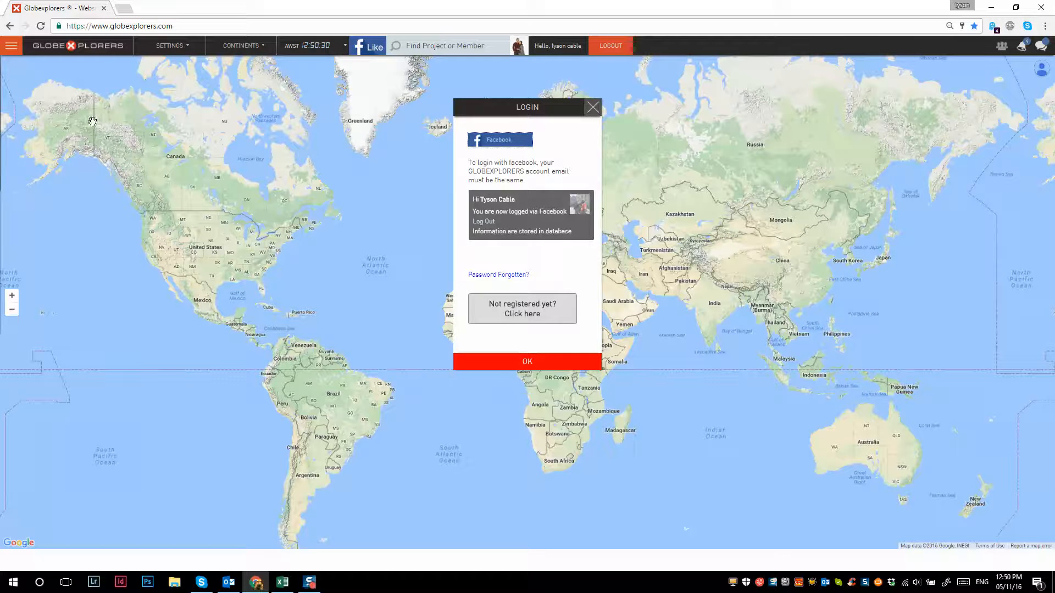
click(12, 46)
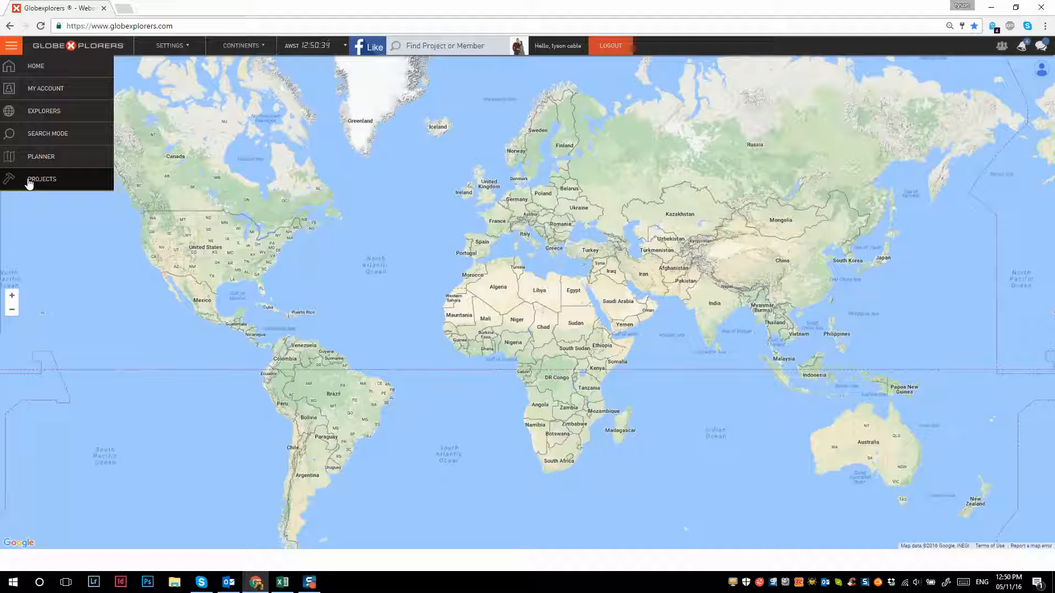
click(29, 181)
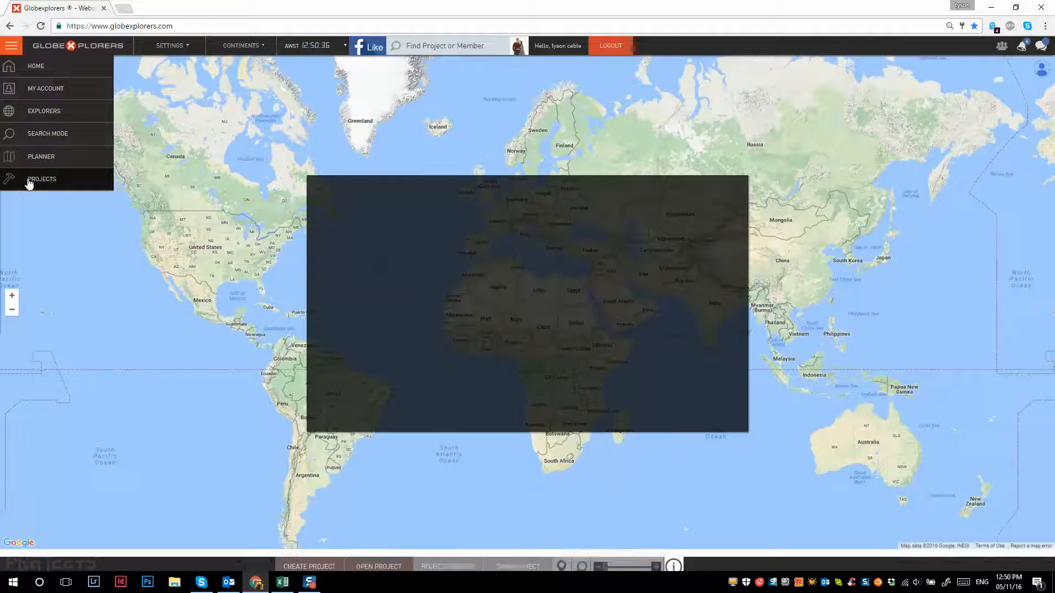
click(513, 309)
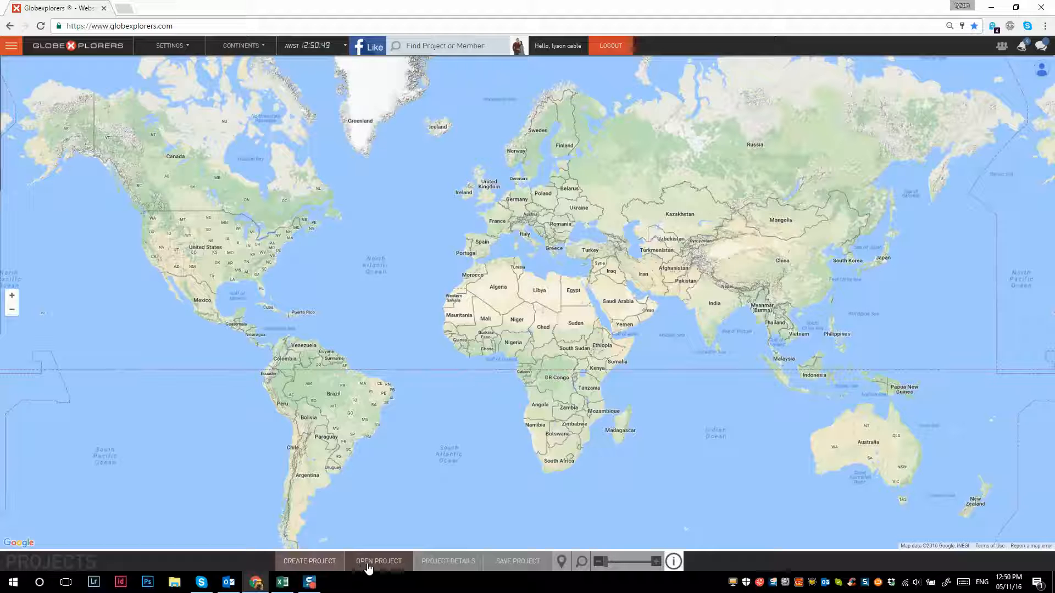
- Start a new active project named with the owner's first name plus "Demo 1", described as "something to demo for tute"
click(311, 566)
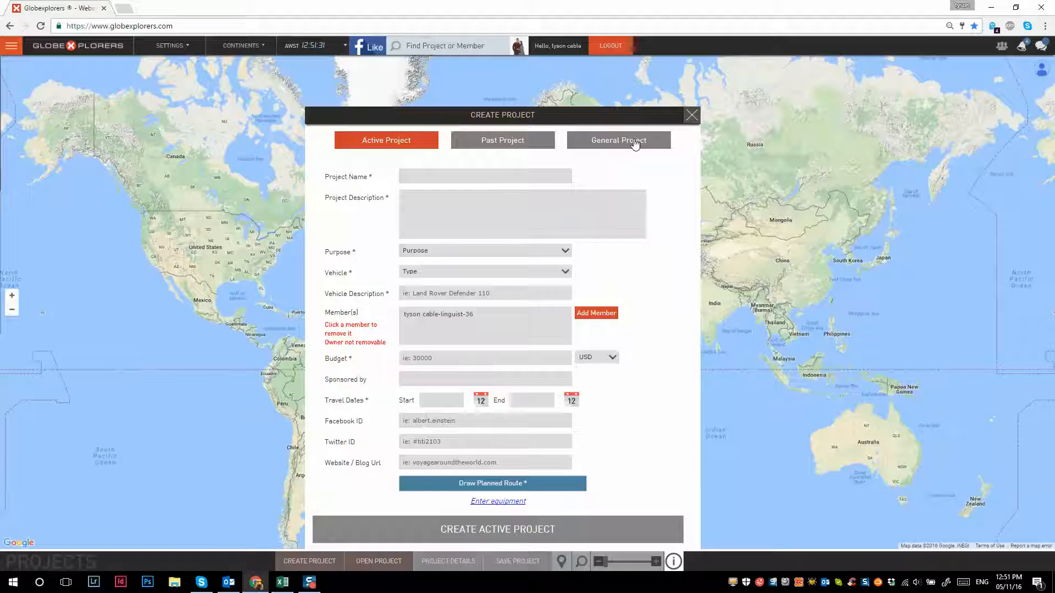
click(490, 153)
click(401, 141)
click(419, 176)
text(Tyson Demo 1)
click(410, 203)
text(something to demo for tute)
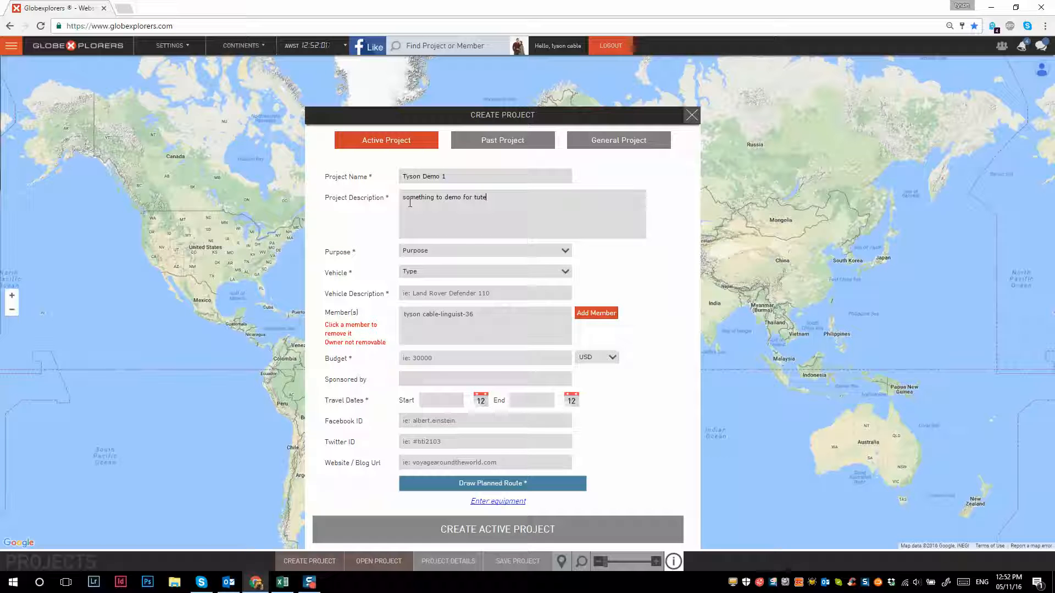
- Set the project's purpose to Humanitarian and its vehicle type to Motorbike
click(423, 252)
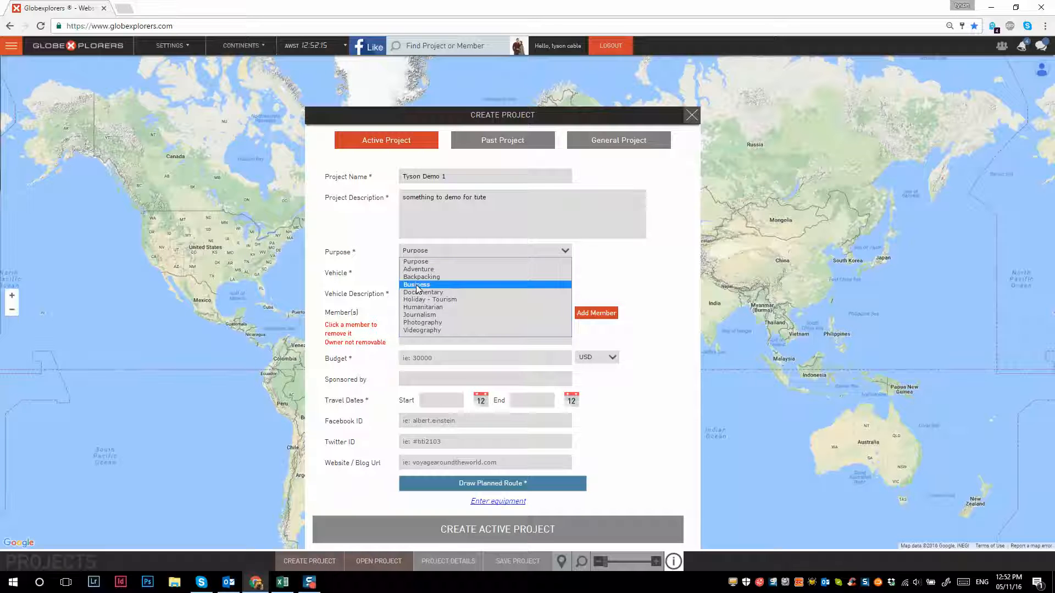
click(424, 307)
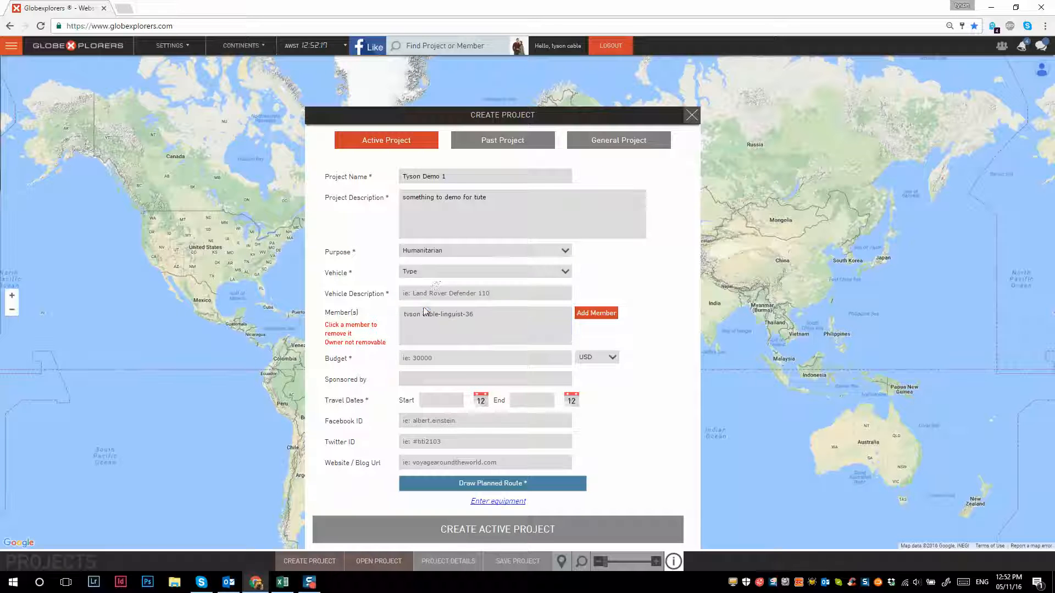
click(434, 272)
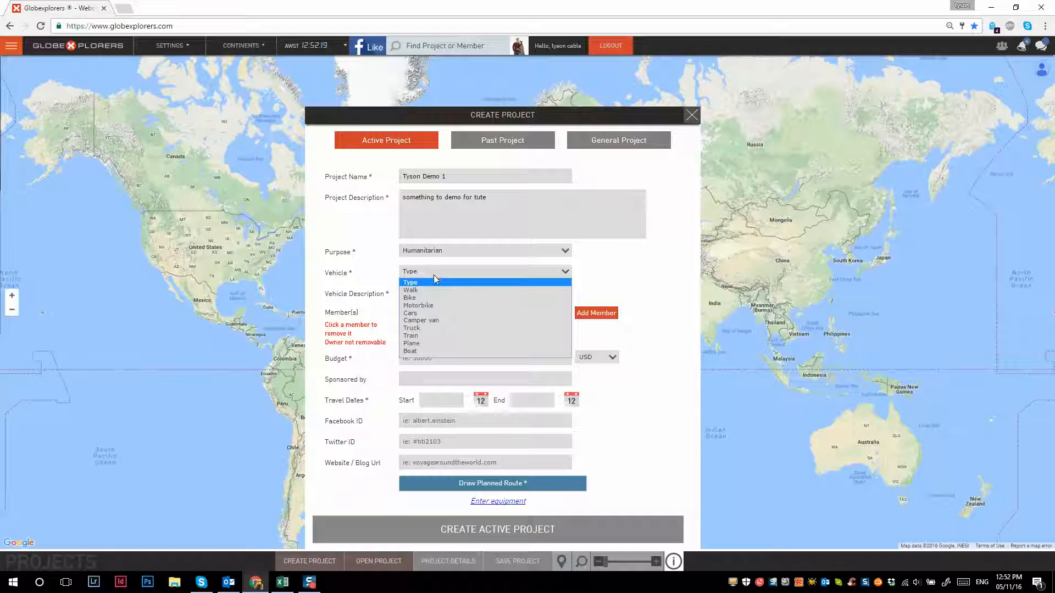
click(426, 306)
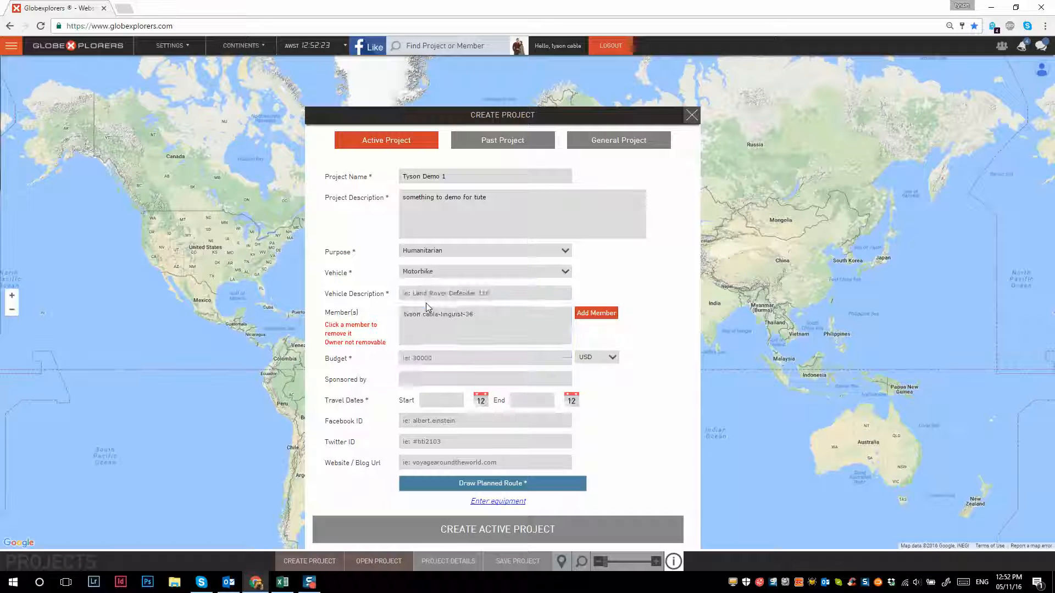
click(426, 273)
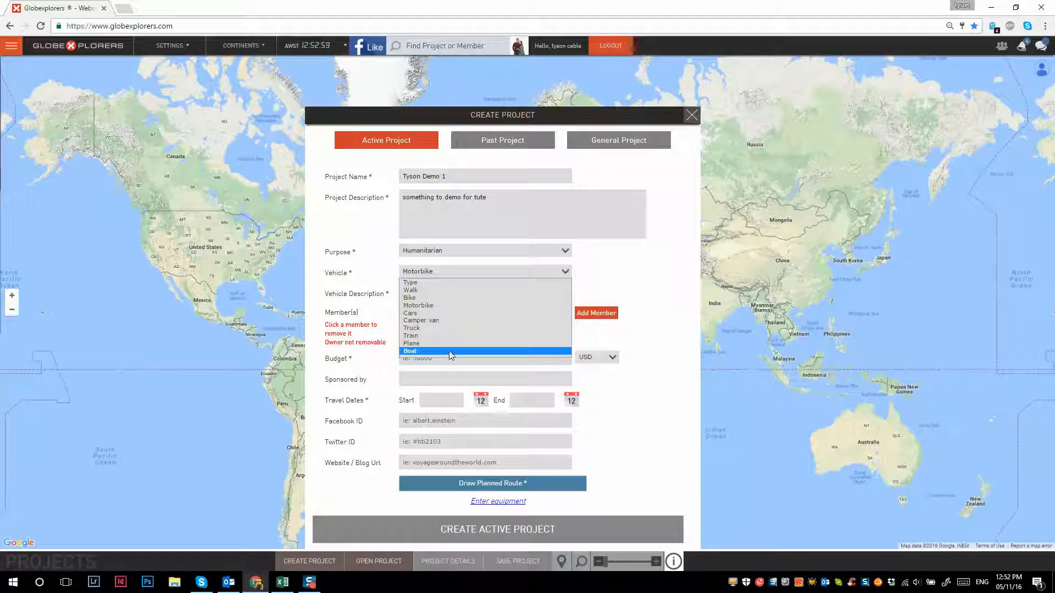
click(430, 305)
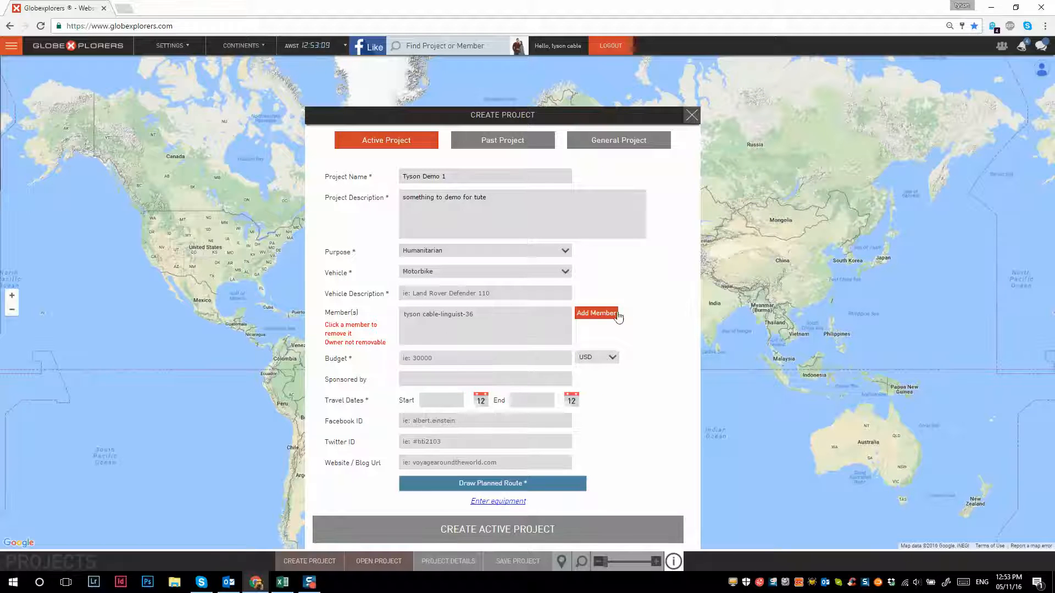
- Add a second project member with a name, the mechanical skill and age 24
click(600, 315)
click(436, 355)
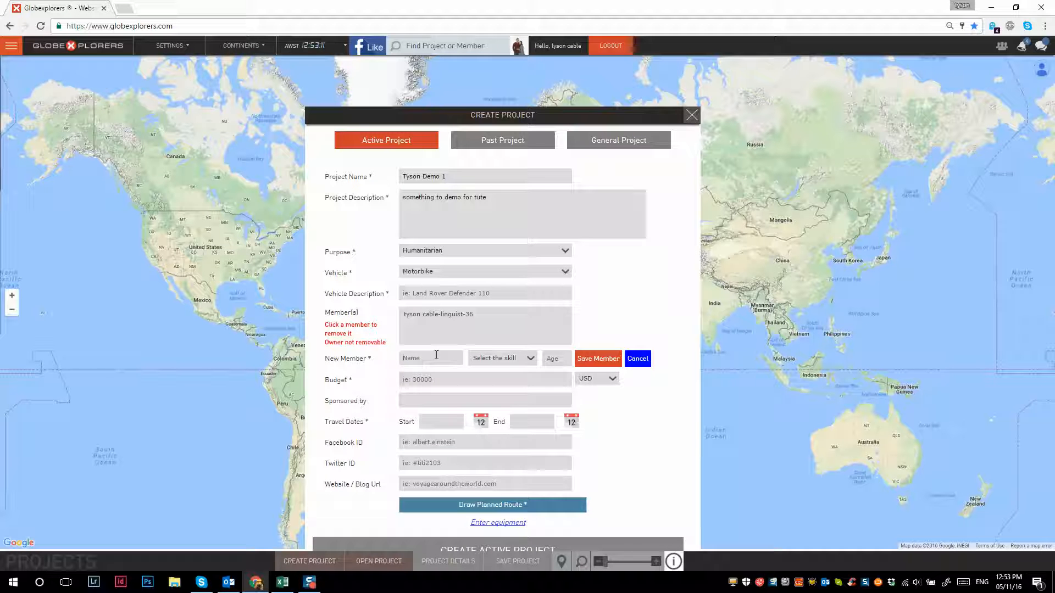
text(Joe Blog)
click(491, 358)
click(491, 385)
click(564, 363)
text(24)
click(598, 365)
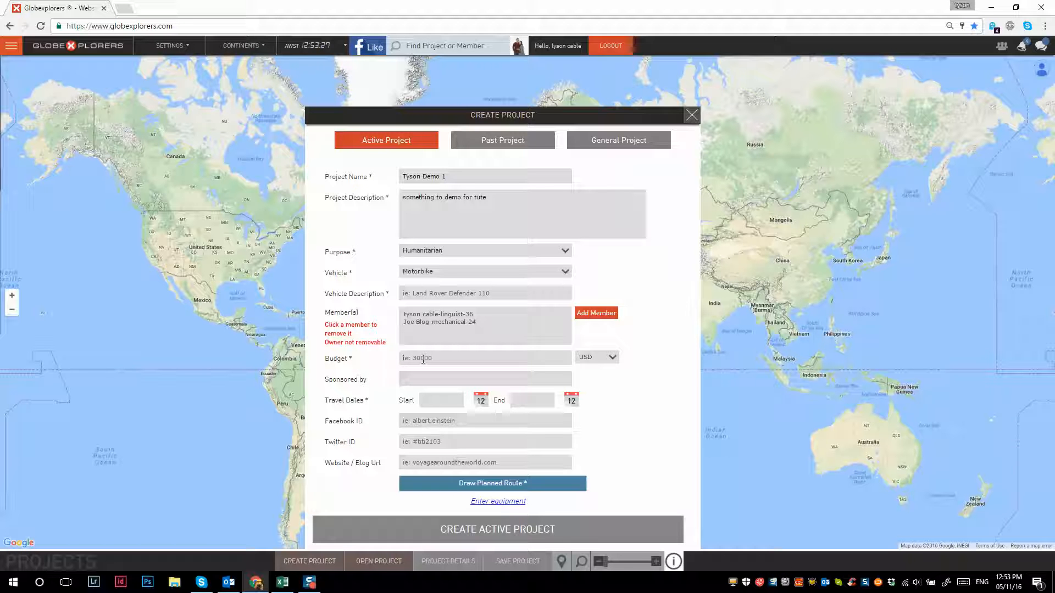
- Set the project budget to 10000 AUD
text(10000)
click(603, 357)
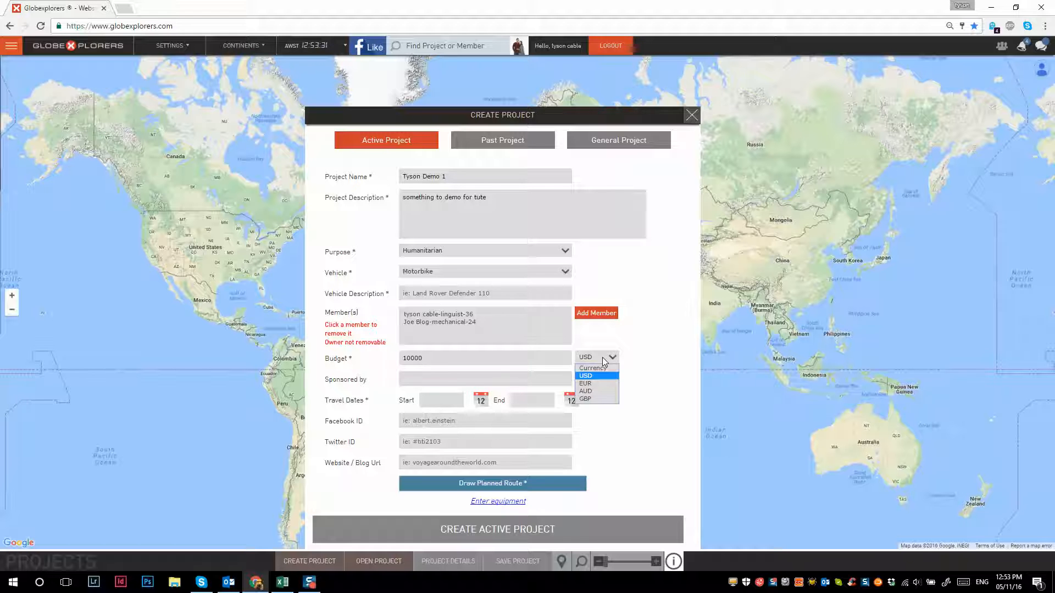
click(595, 391)
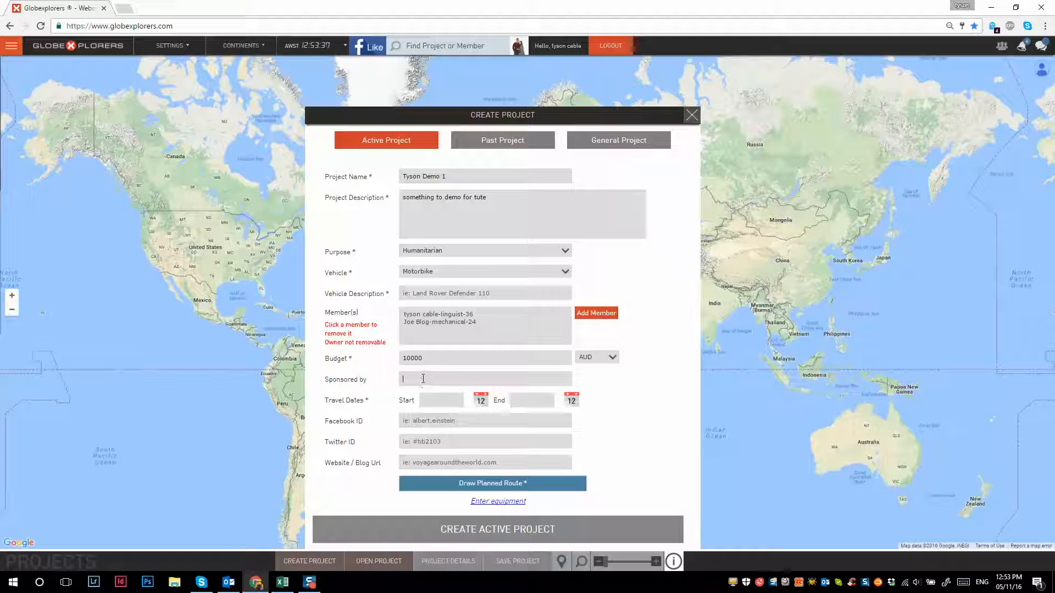
- Set the travel dates to start on 01-11-2016 and end on 24-02-2017
click(446, 400)
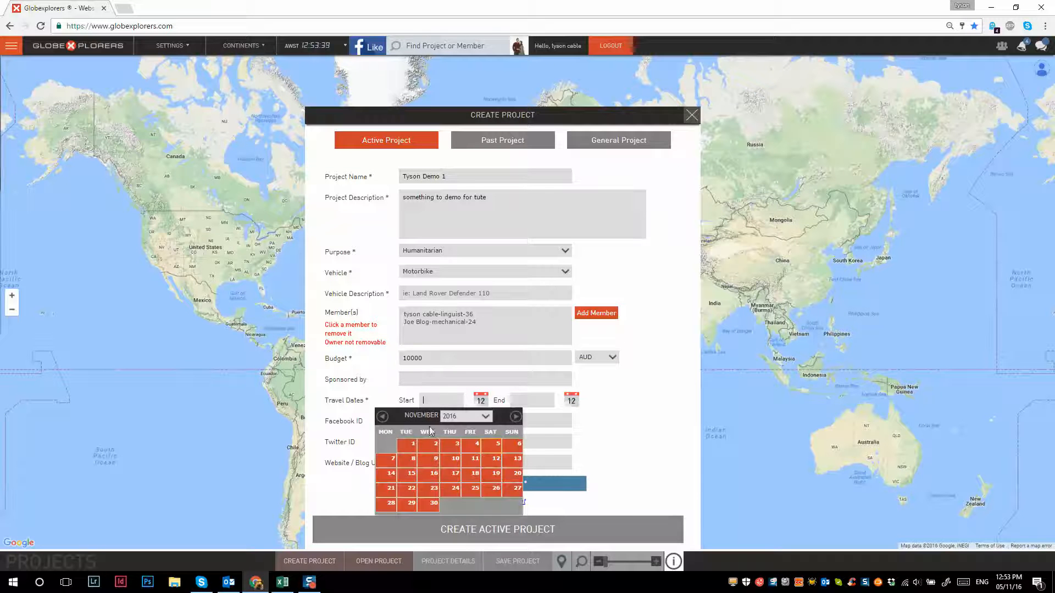
click(413, 444)
click(553, 401)
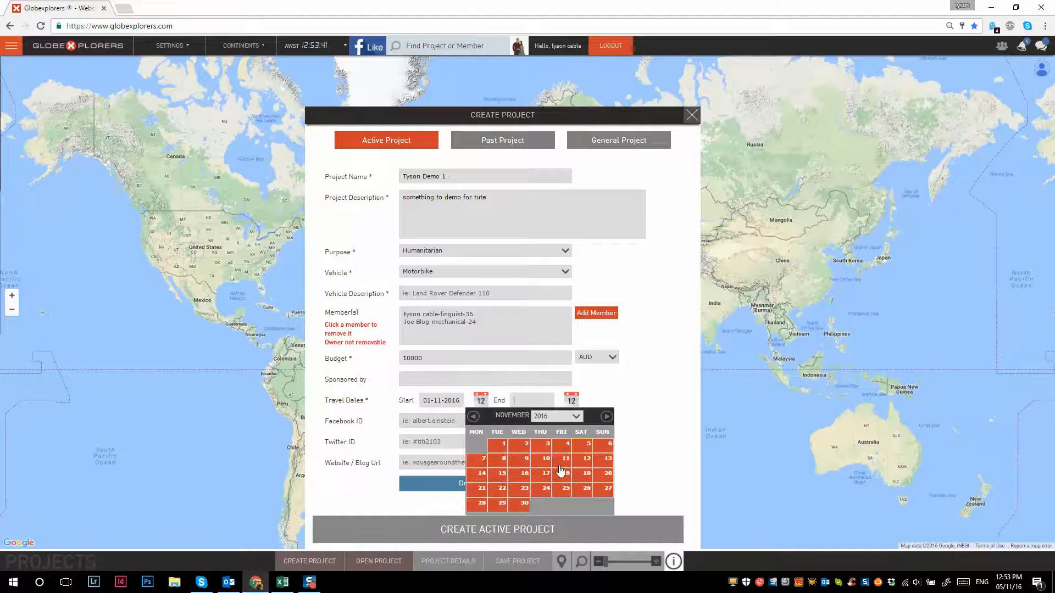
click(606, 416)
click(606, 417)
click(606, 417)
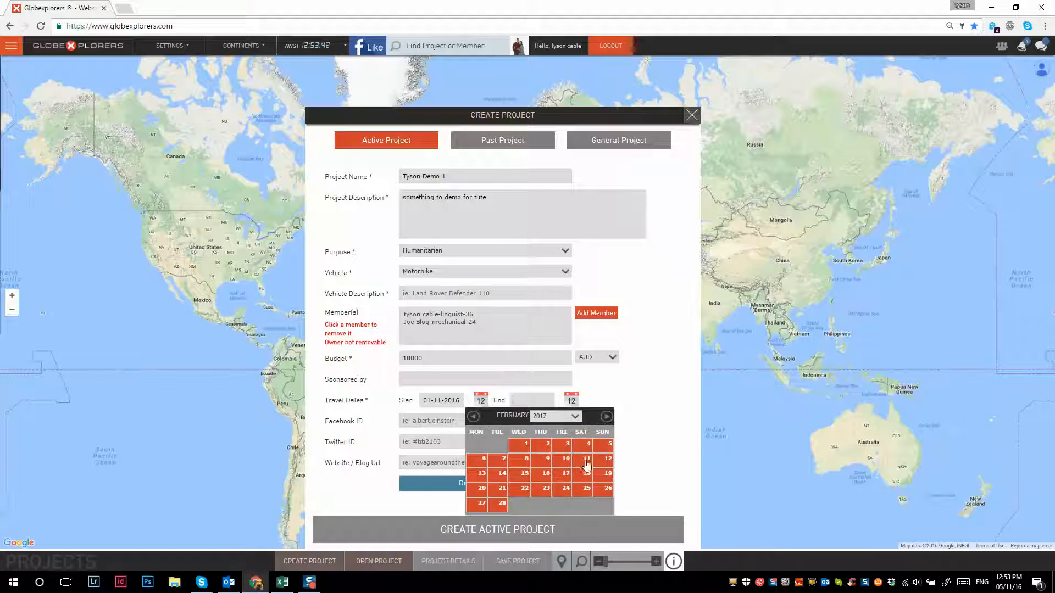
click(566, 488)
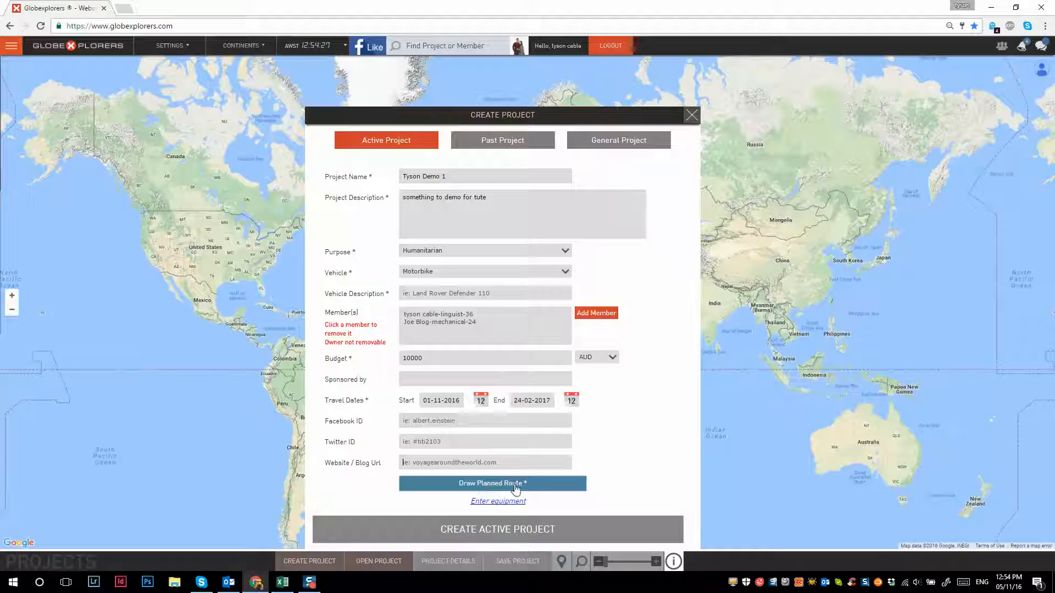
- Open the project's equipment list, move it beside the form and add empty rows to it
click(492, 503)
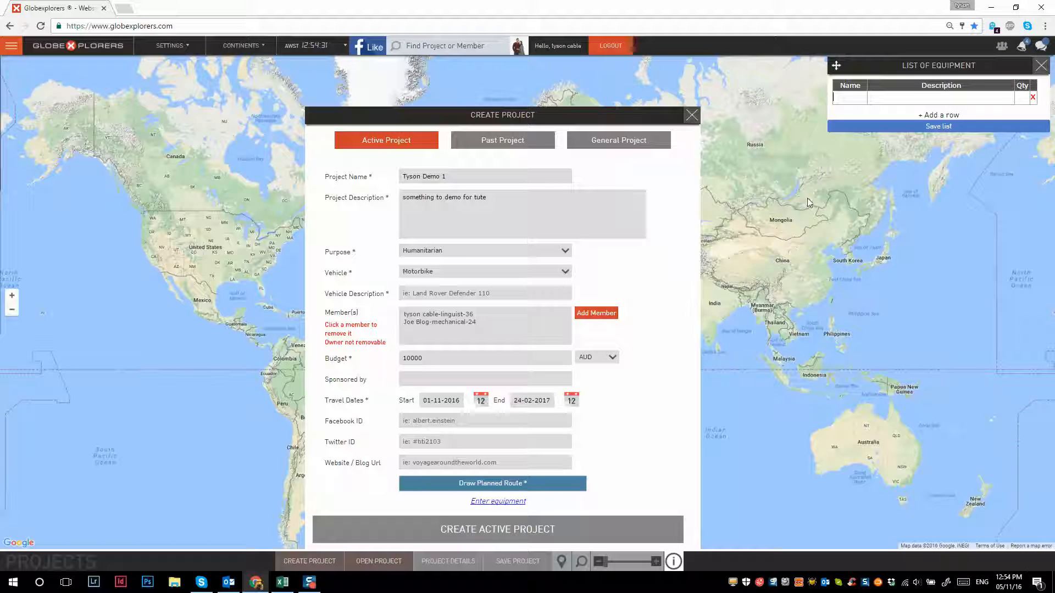
drag(836, 65, 732, 116)
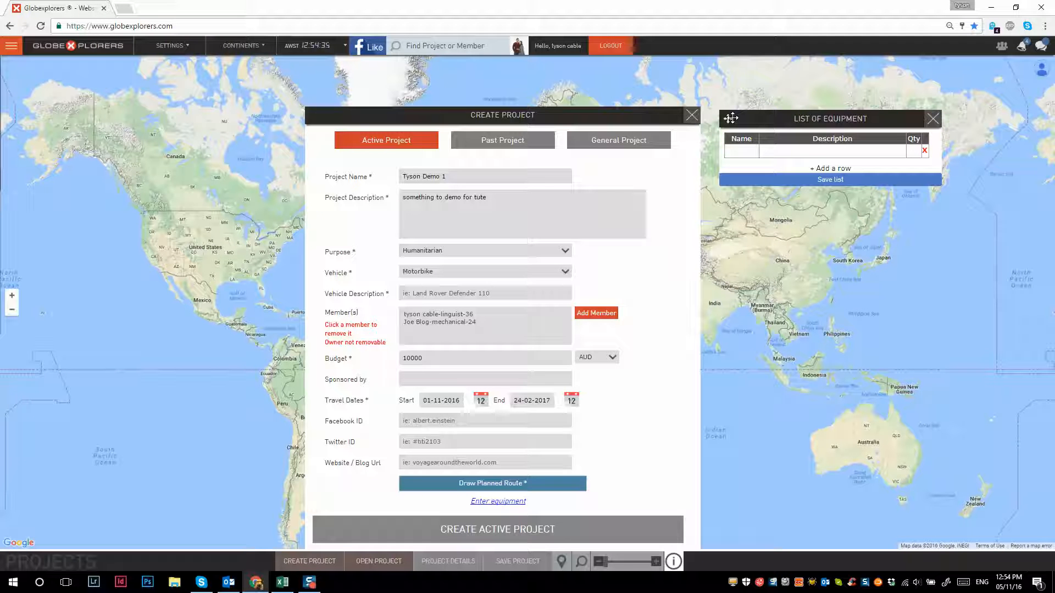
click(830, 169)
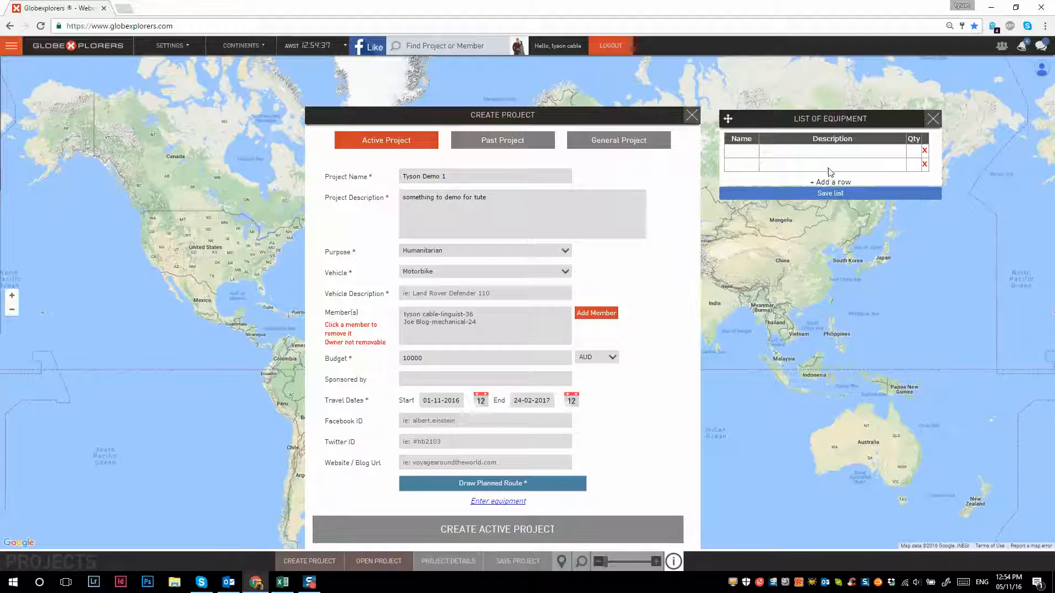
click(830, 182)
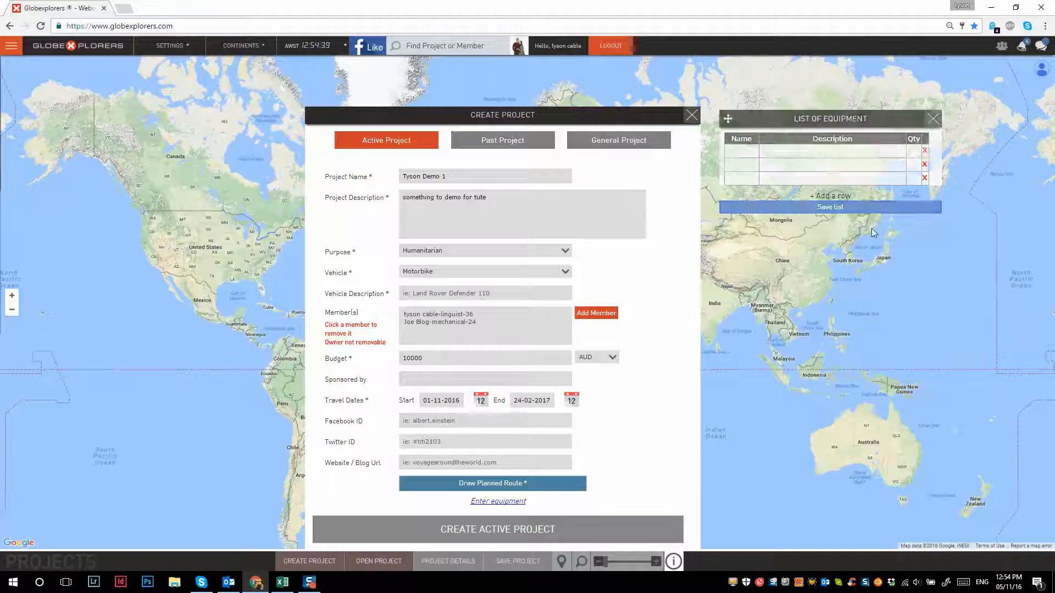
- Draw the planned route on the map from Niamey through Agadez and Arlit to In Guezzam on the Algerian border
click(500, 485)
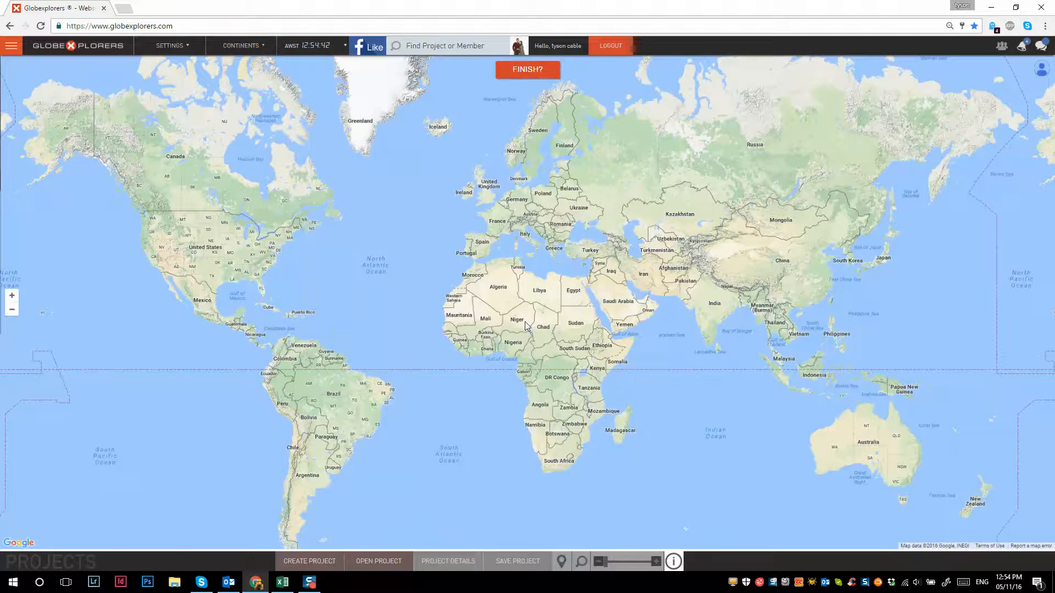
scroll(526, 322, up, 3)
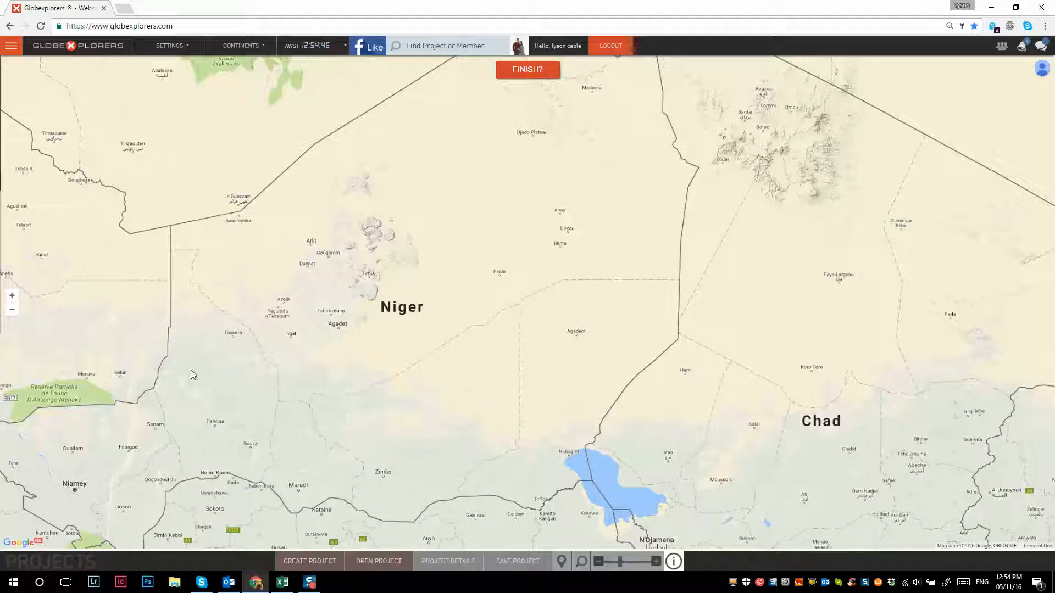
click(75, 489)
click(165, 436)
click(243, 413)
click(285, 369)
click(313, 343)
click(329, 329)
click(313, 253)
click(317, 240)
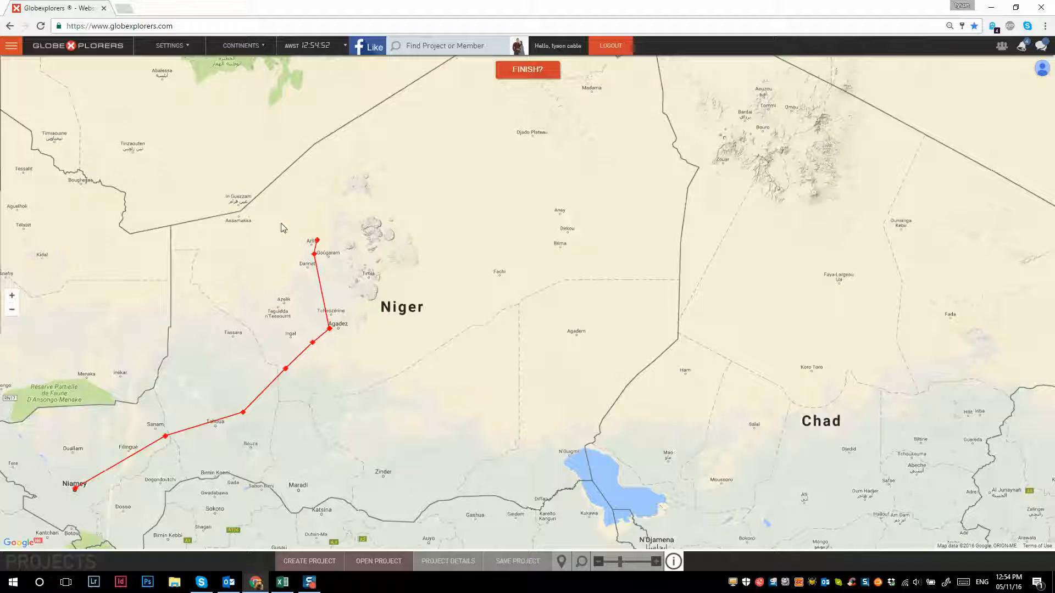
click(254, 209)
click(243, 197)
- Extend the planned route north through Ahaggar National Park and central Algeria to Algiers, and finish the drawing
drag(221, 152, 252, 231)
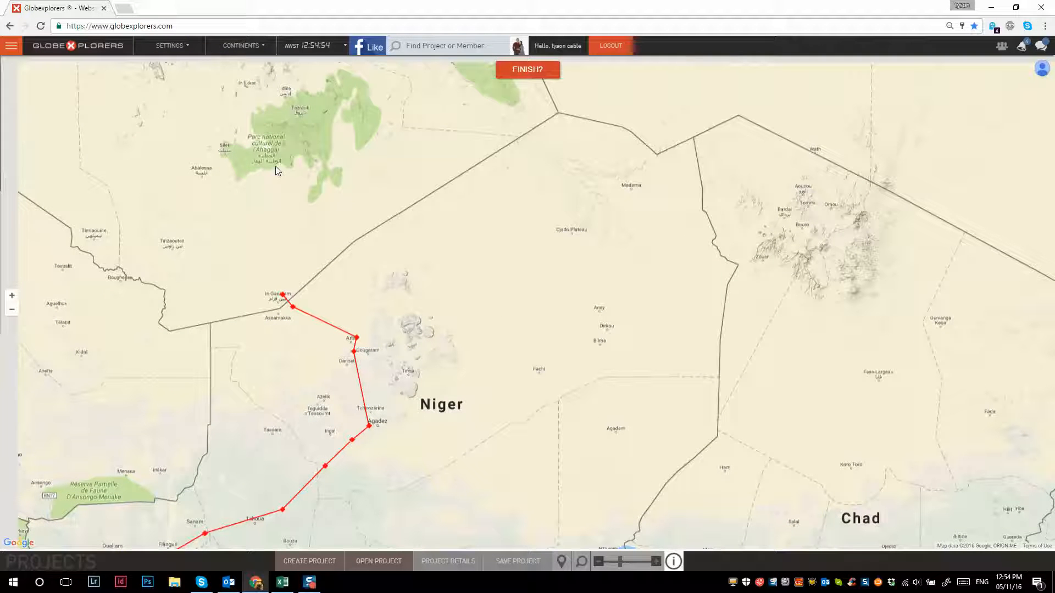
click(262, 160)
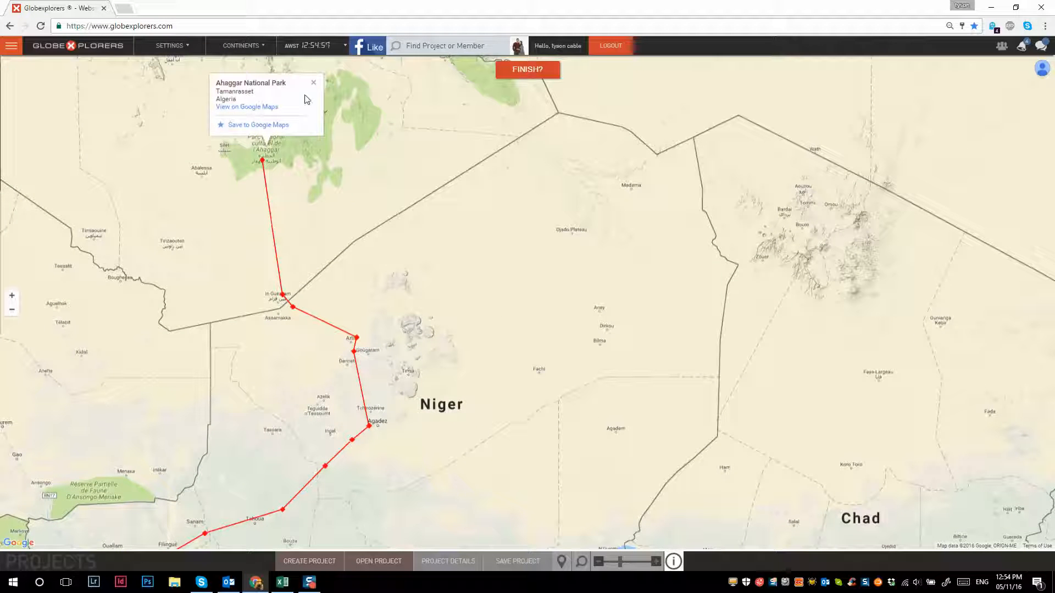
click(314, 82)
click(247, 82)
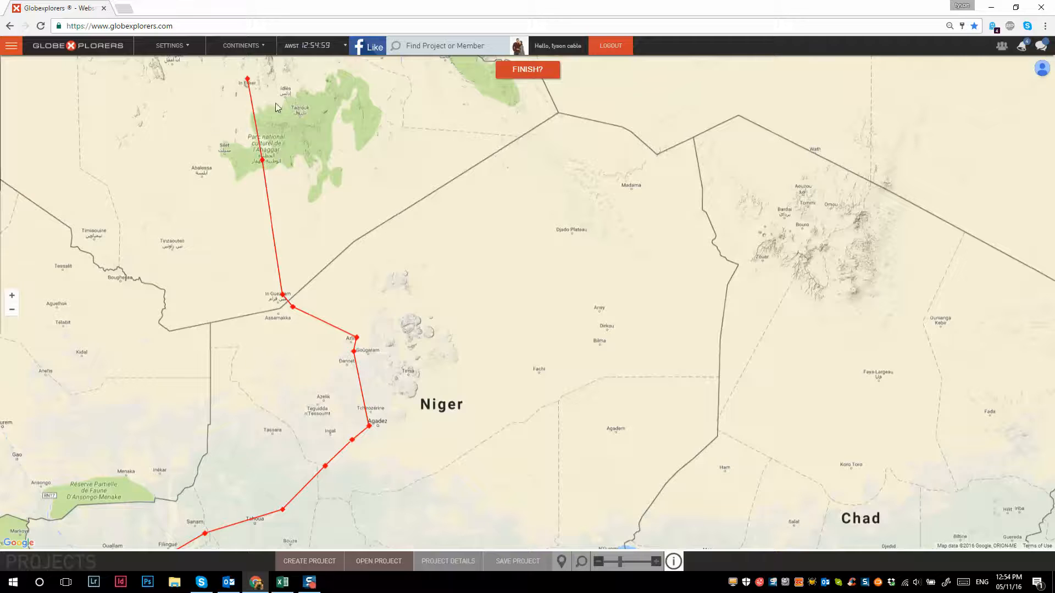
drag(248, 83, 359, 354)
scroll(362, 342, down, 2)
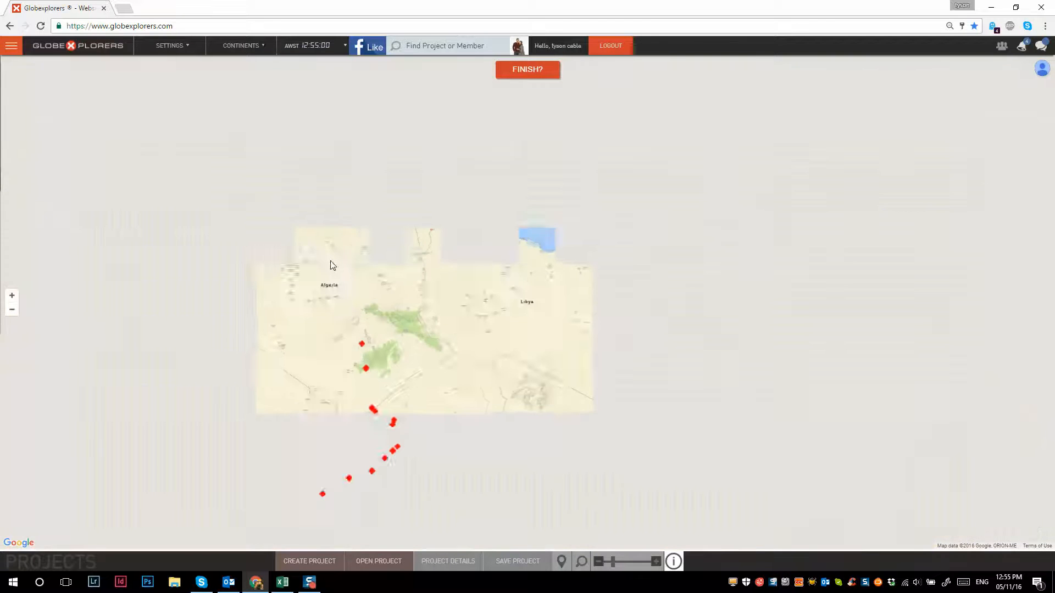
click(322, 251)
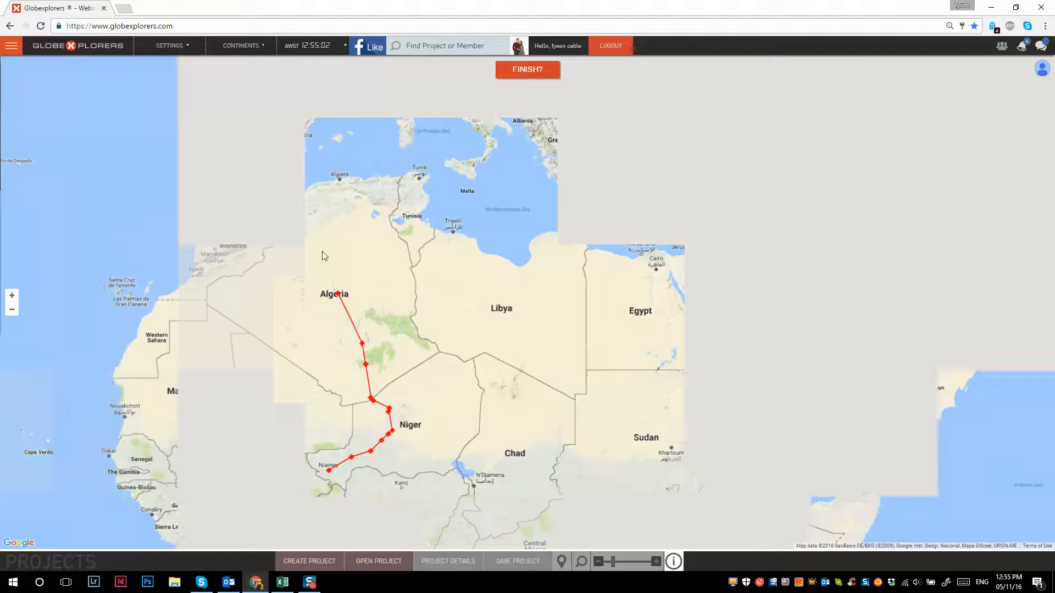
click(339, 181)
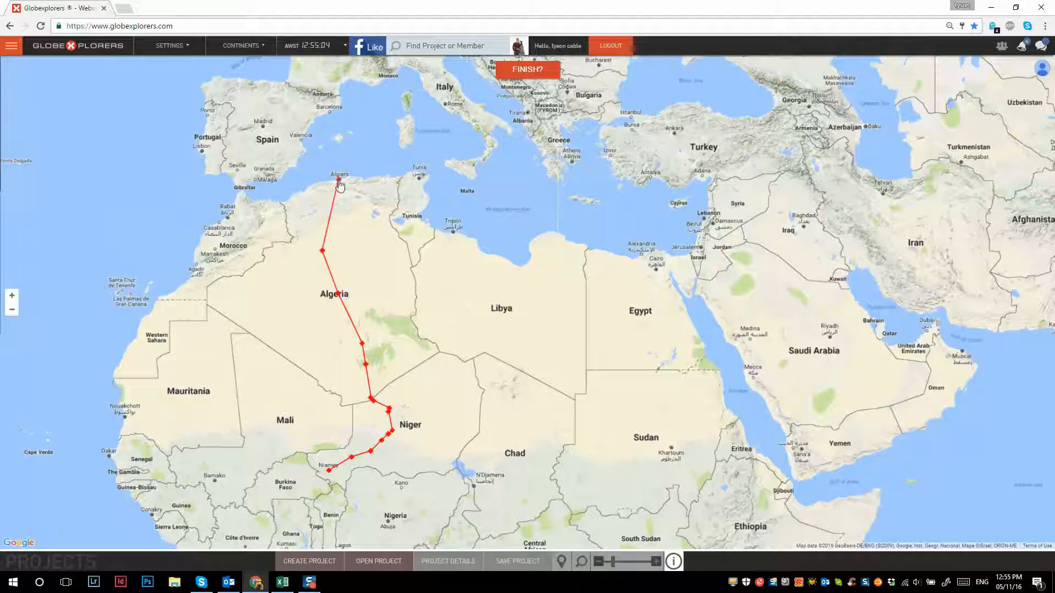
click(525, 71)
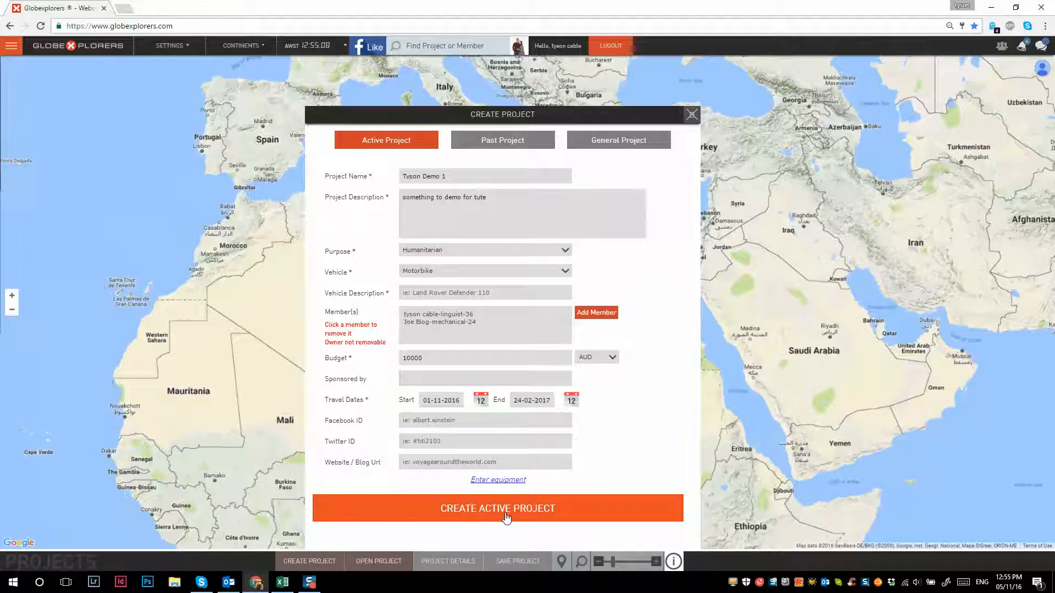
- Enter KTM690 enduro r as the vehicle description and create the active project
click(507, 518)
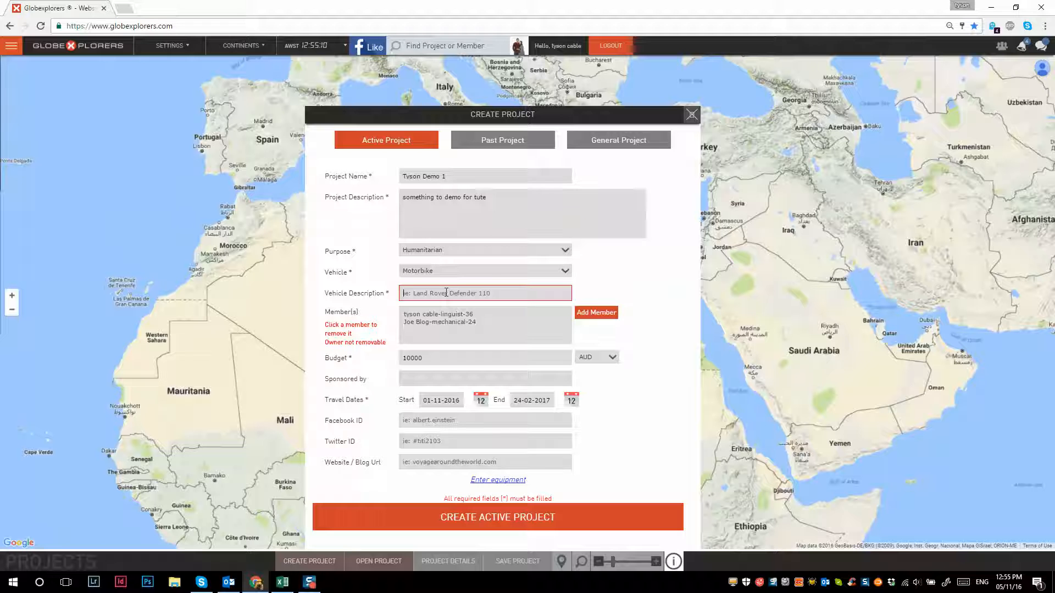
click(446, 292)
text(KTM690 enduro r)
click(510, 523)
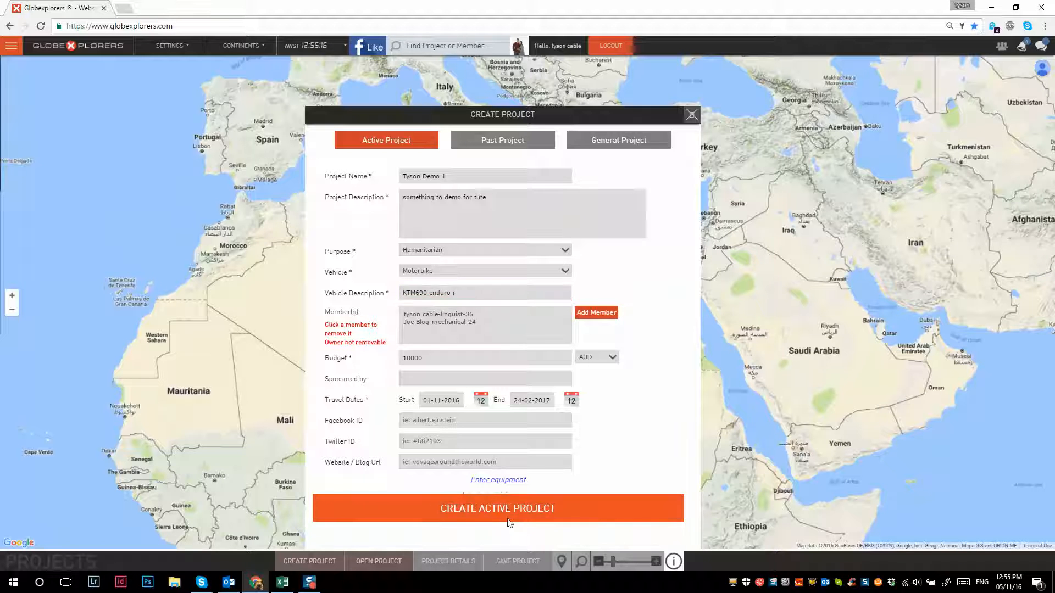
click(508, 520)
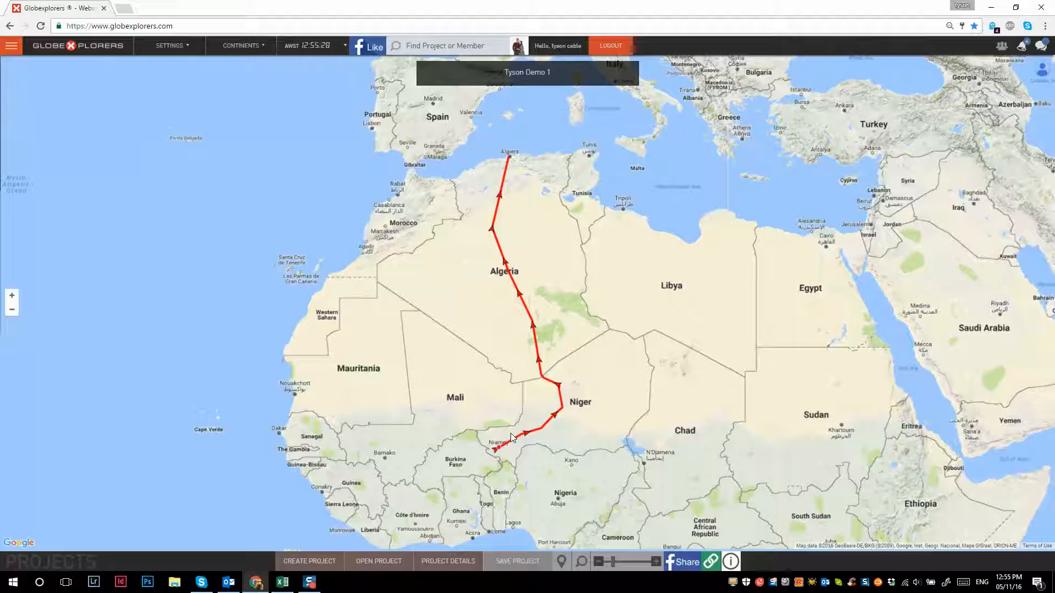
- Draw the actual route on the map from Niamey northwest through Mali and western Algeria to Marrakesh in Morocco
click(497, 428)
click(489, 404)
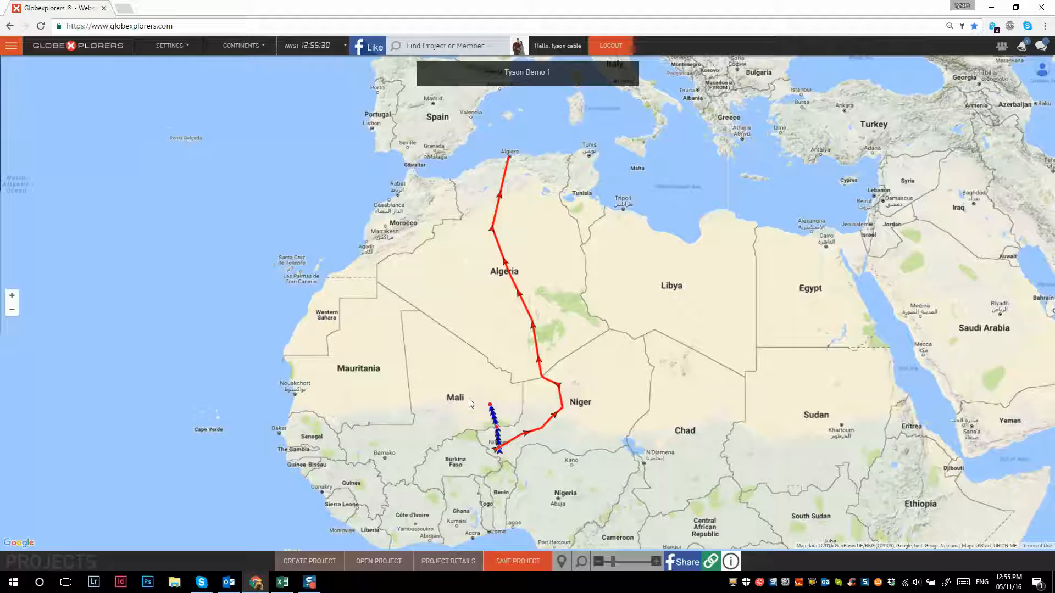
click(461, 398)
click(436, 381)
click(419, 360)
click(403, 328)
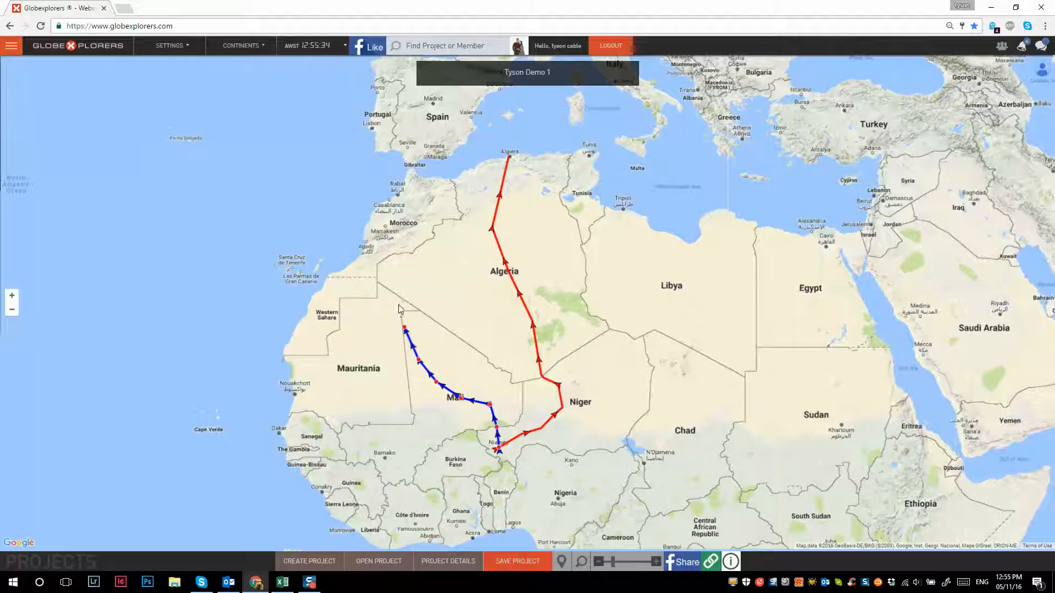
click(397, 304)
click(394, 284)
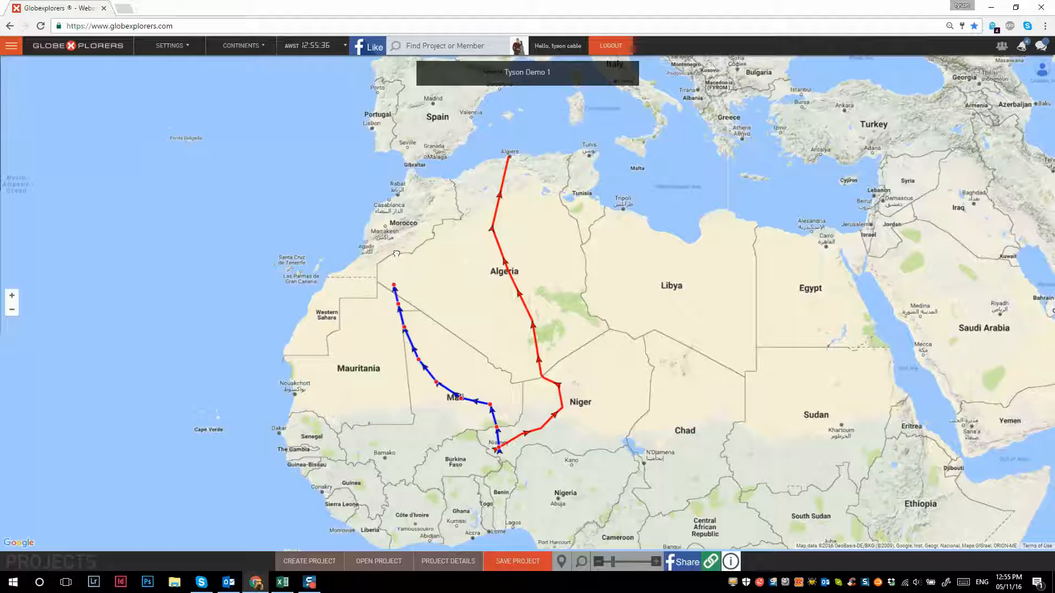
click(396, 251)
click(386, 226)
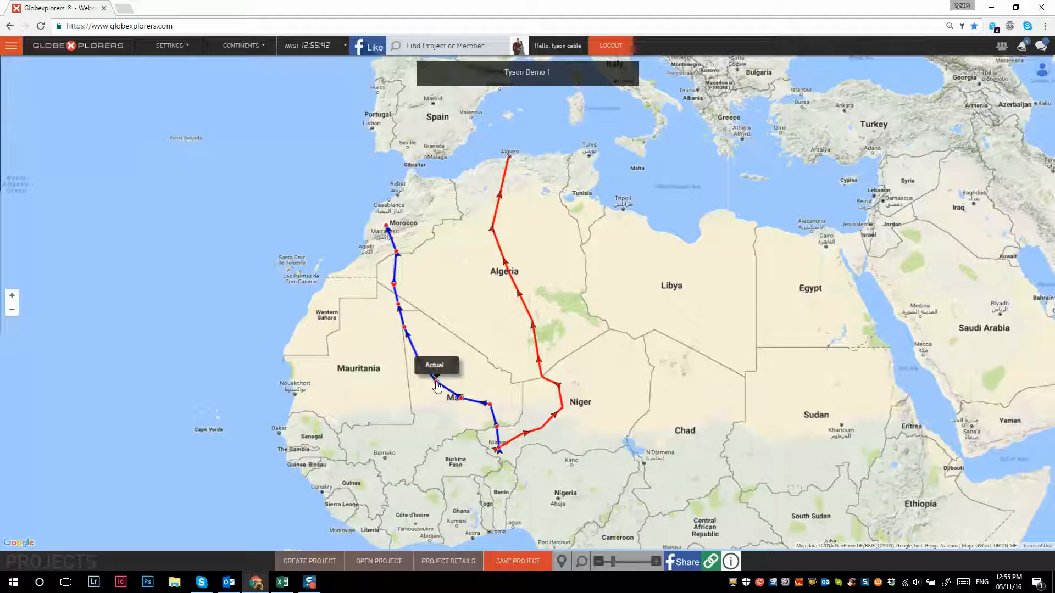
- Shift the actual route's point west of the Mali label slightly southwest and save the project
click(437, 383)
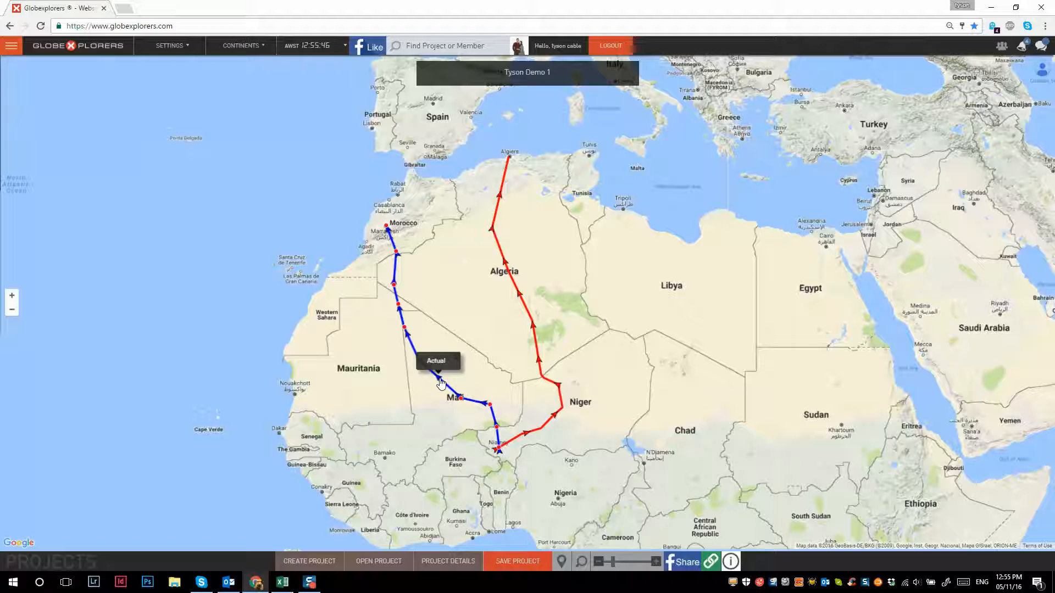
drag(440, 381, 431, 386)
click(510, 562)
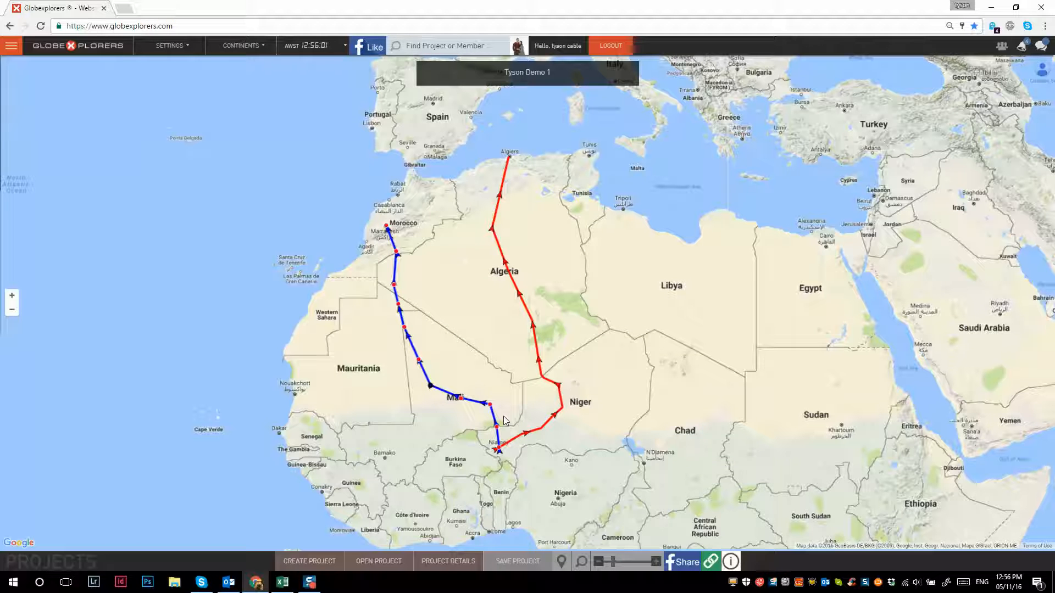
- Add a Documents entry beside the actual route in Mali, titled Border crossing, with location desert area and type Carnet de Passage
click(476, 412)
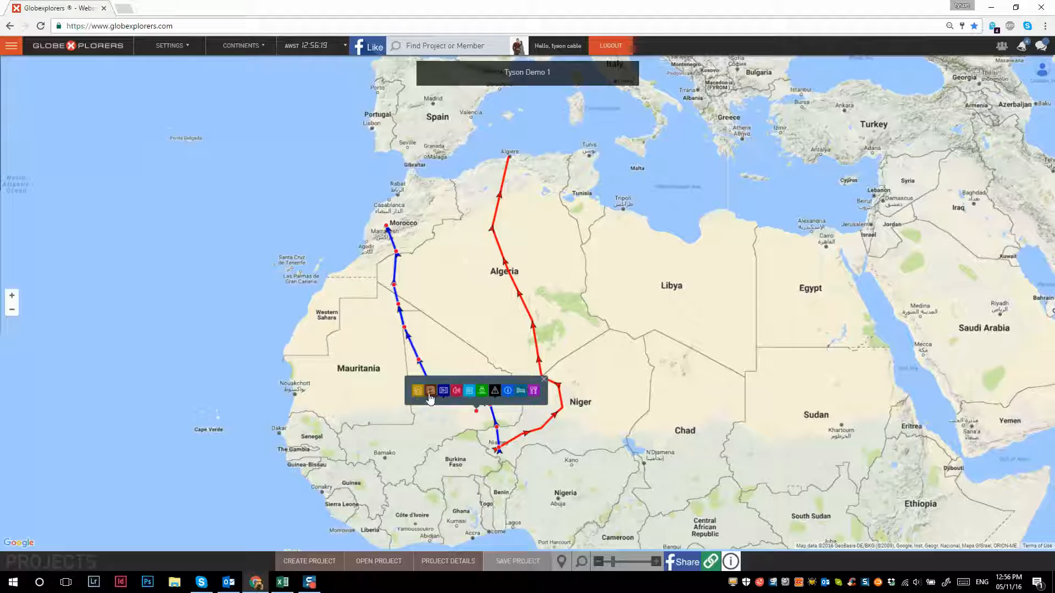
click(471, 394)
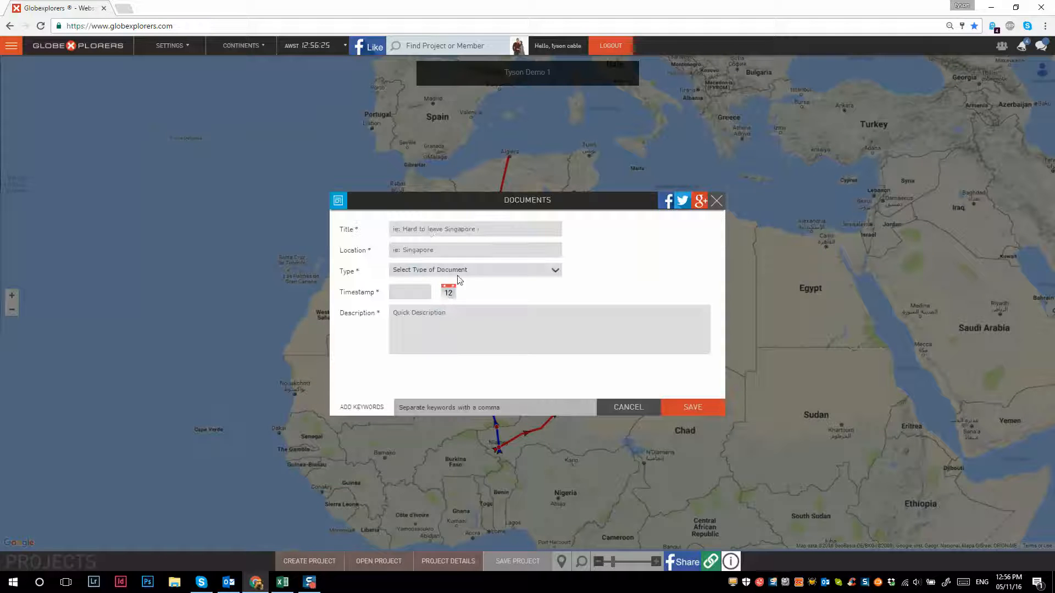
click(433, 235)
text(Border crossing)
text(desert area)
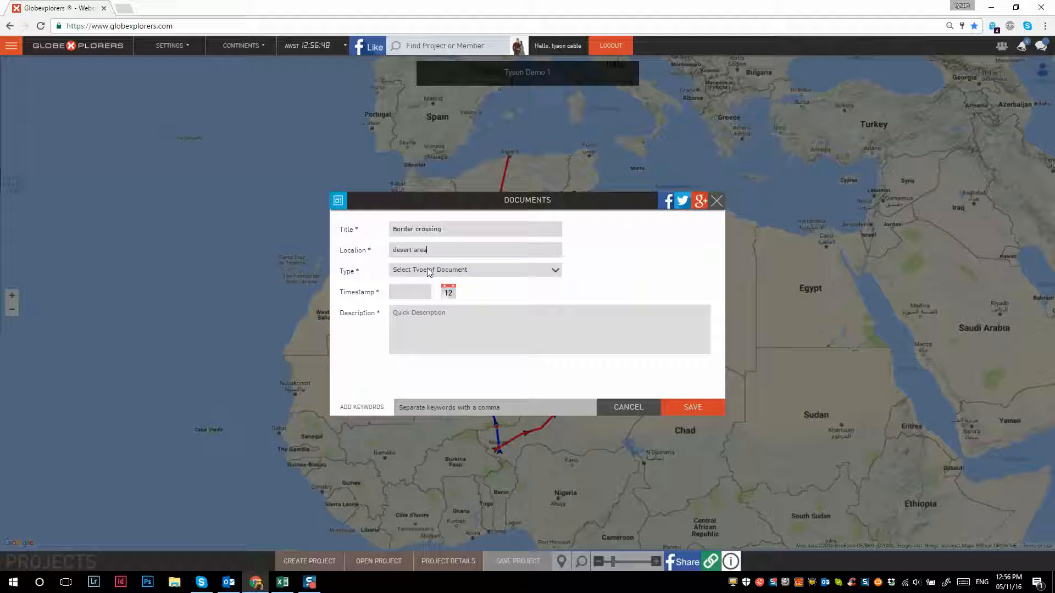
click(428, 269)
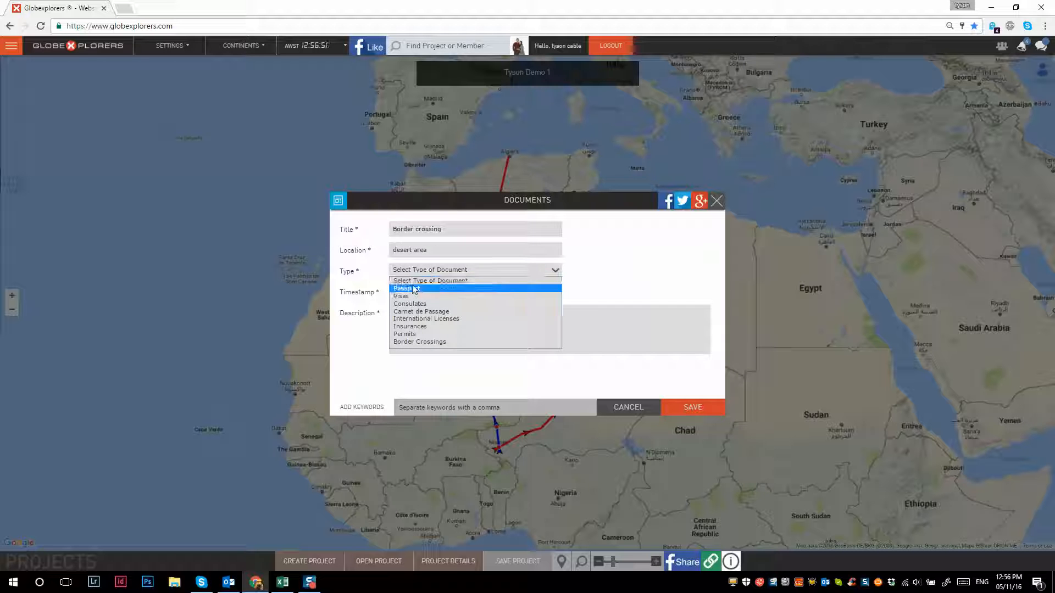
click(424, 313)
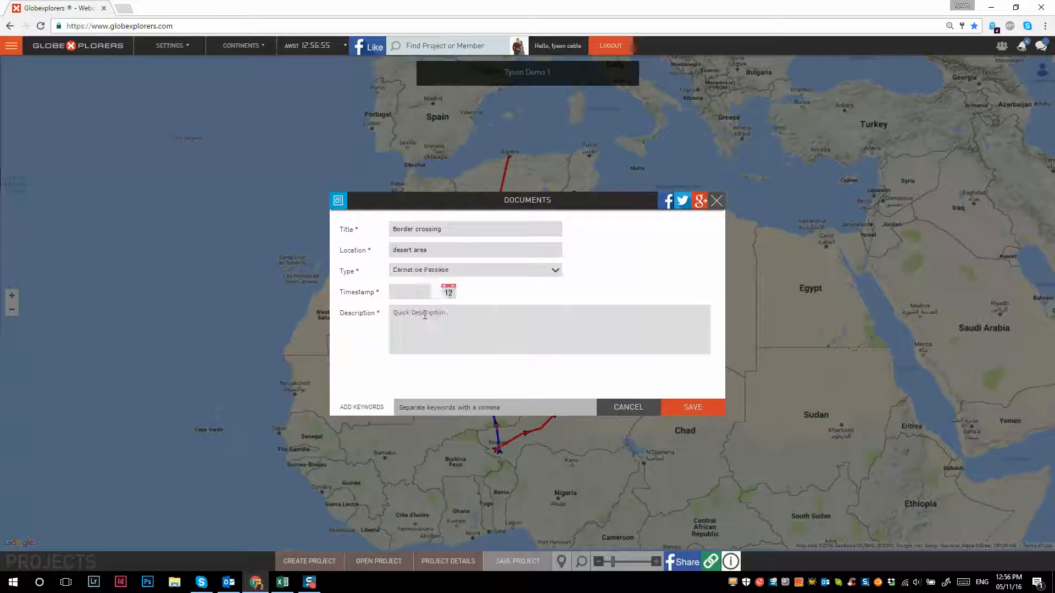
- Date the document 02-11-2016, describe it as "needed to use the carnet to cross the border, no worries.", and save it
click(404, 295)
click(400, 339)
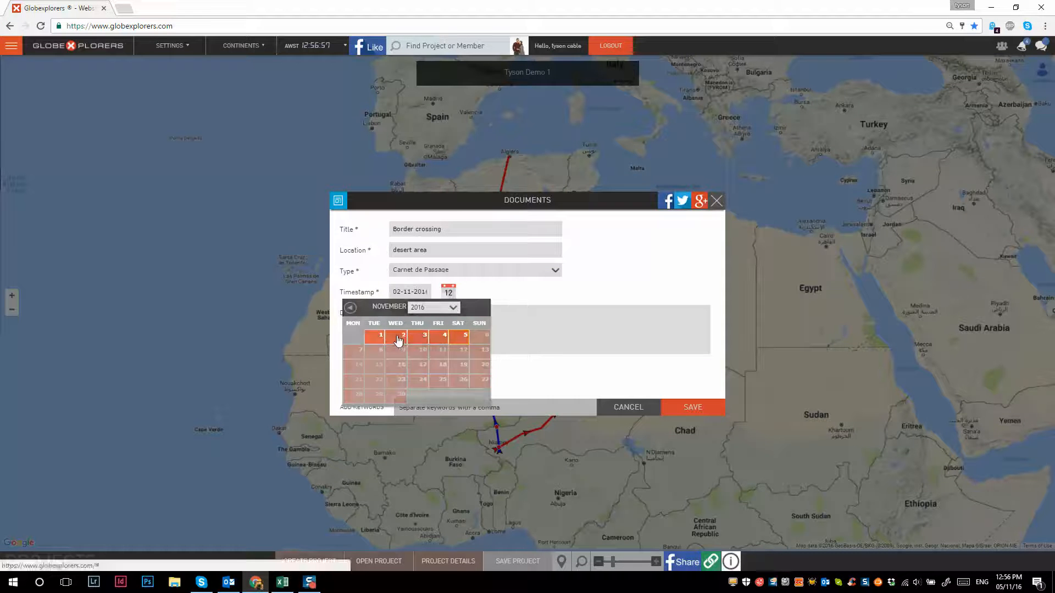
click(460, 320)
text(neede)
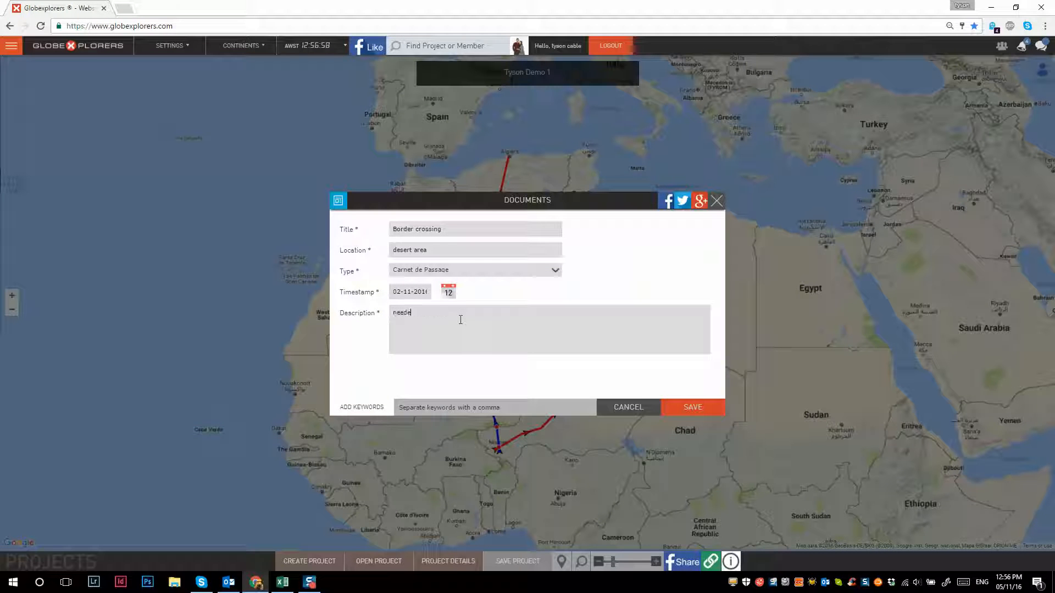
text(d to use the carnet to cross the border, no worries.)
click(672, 407)
- Move the Border crossing marker to the town of Bourem in Mali
mouse_move(478, 409)
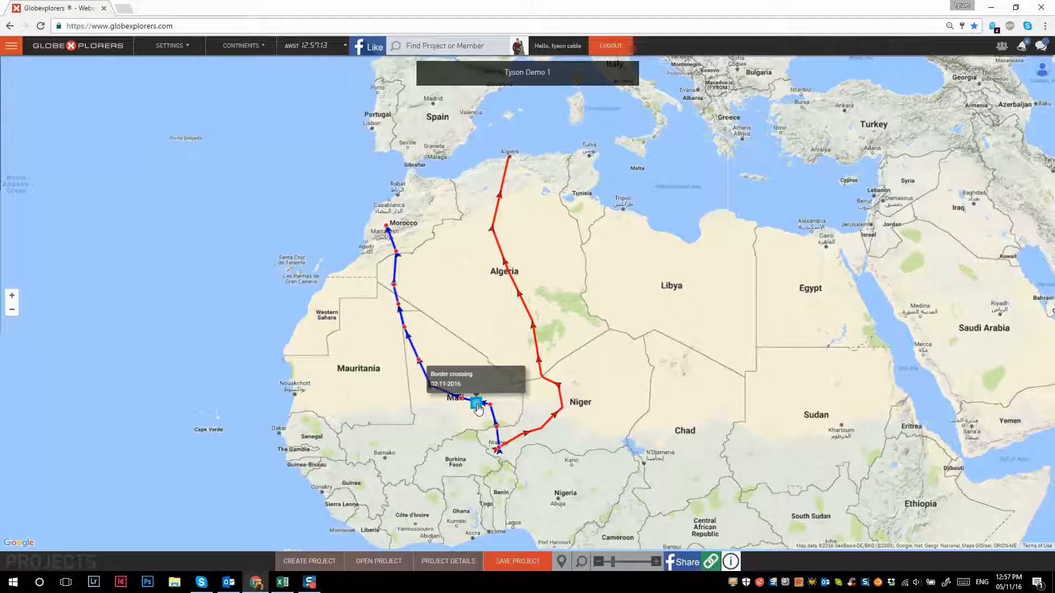
drag(478, 409, 490, 401)
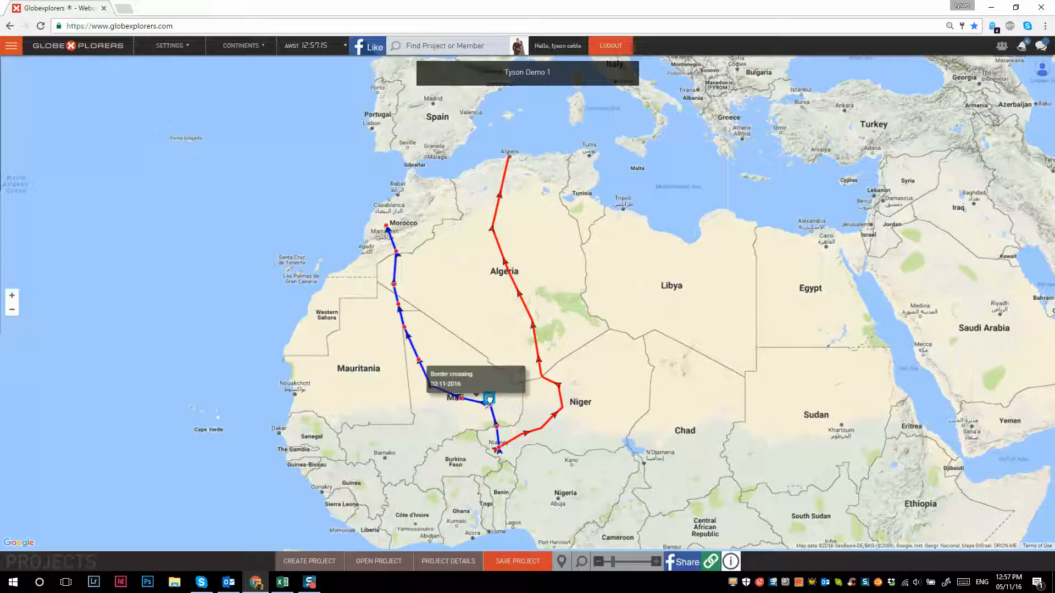
scroll(490, 399, up, 4)
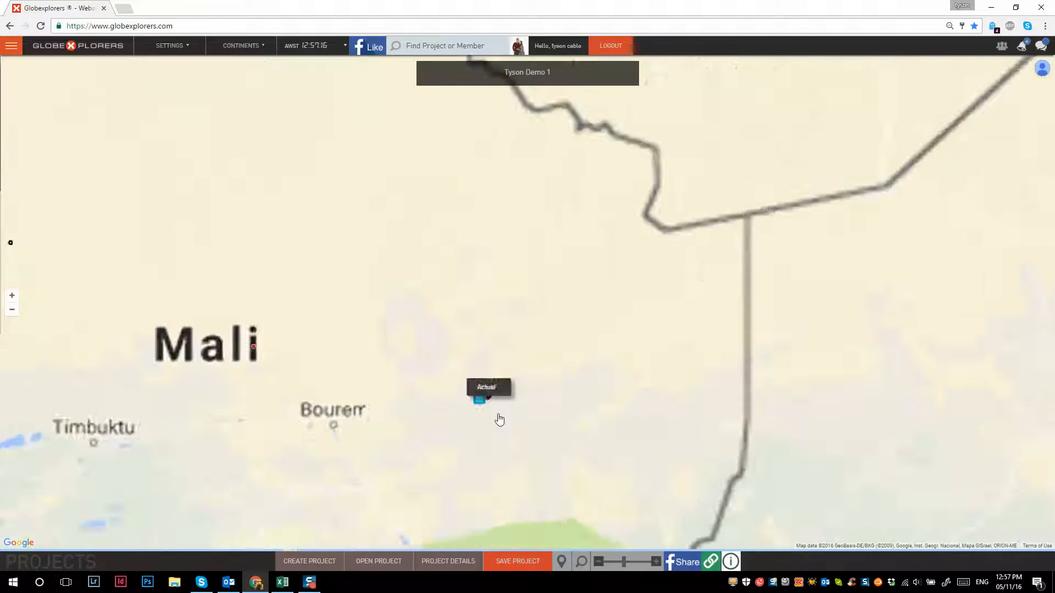
scroll(499, 420, up, 1)
mouse_move(464, 396)
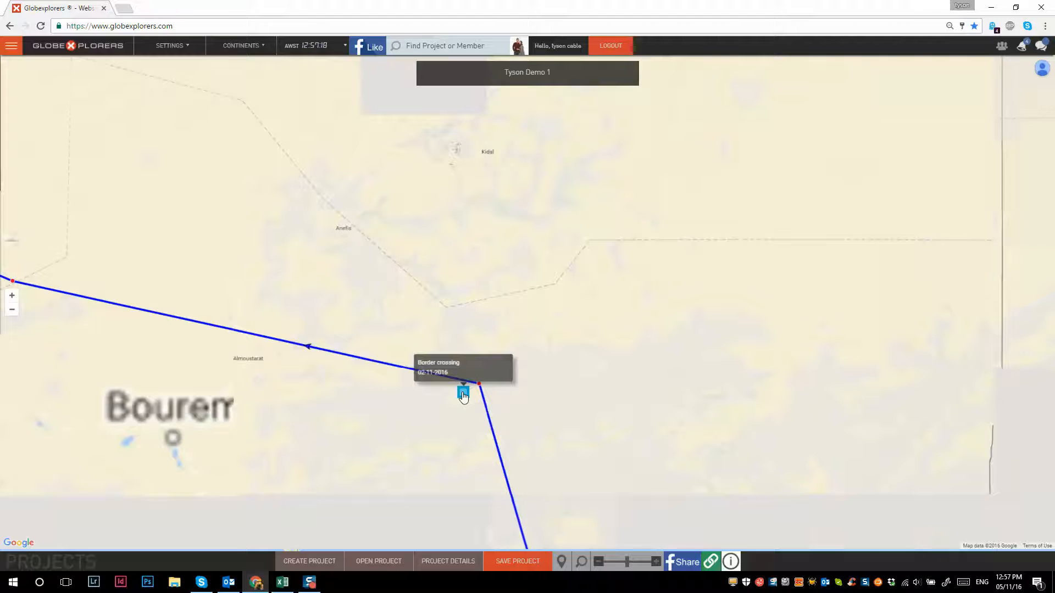
mouse_move(464, 395)
mouse_down()
mouse_move(377, 412)
mouse_move(170, 426)
mouse_up()
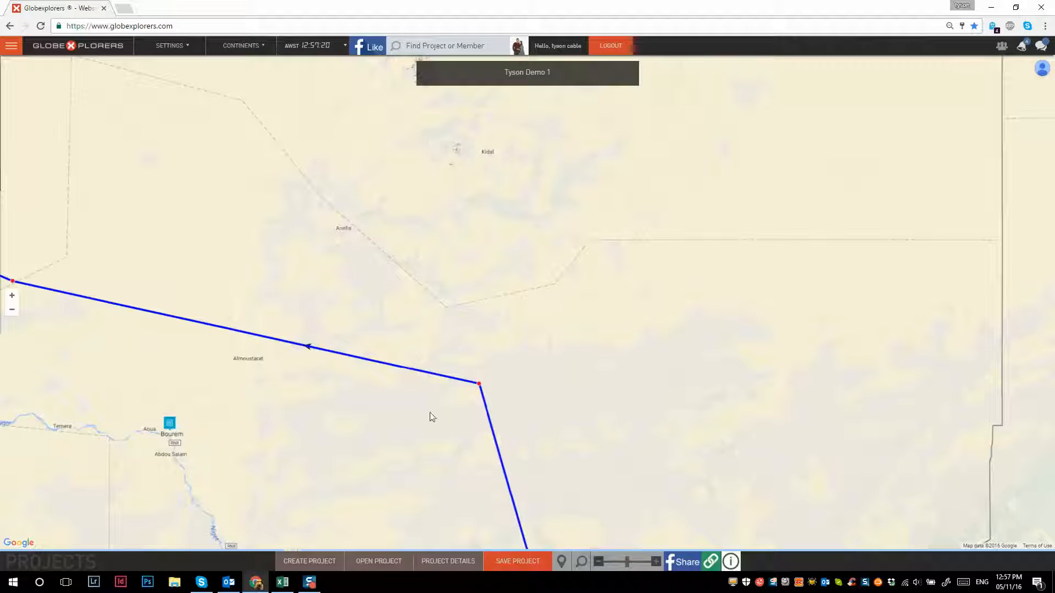
- Move the nearby actual-route point to the Border crossing marker at Bourem and save the project
drag(479, 384, 170, 424)
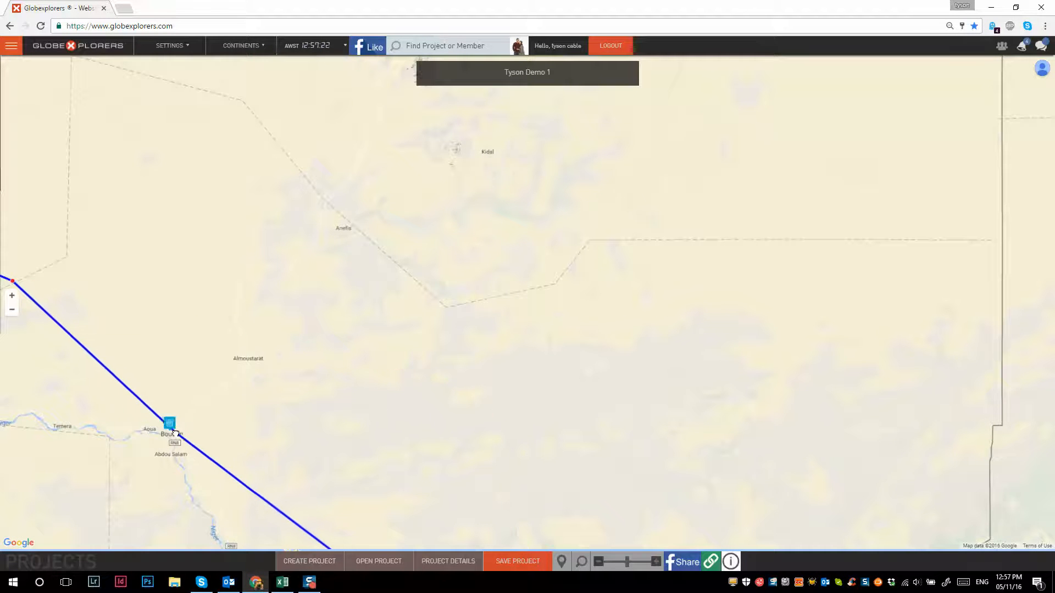
scroll(259, 401, down, 1)
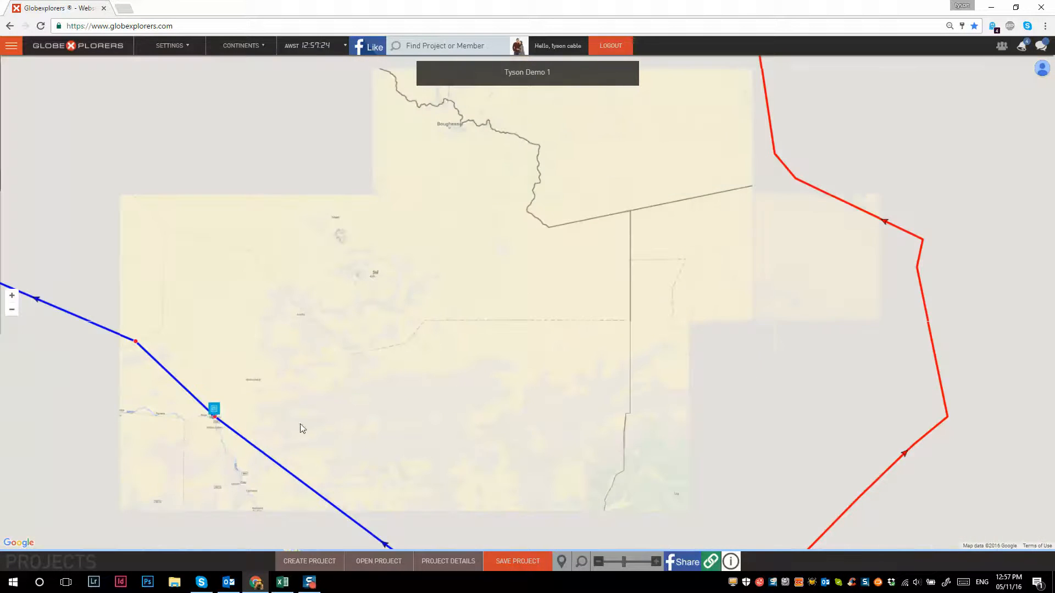
drag(360, 400, 668, 352)
scroll(531, 492, down, 3)
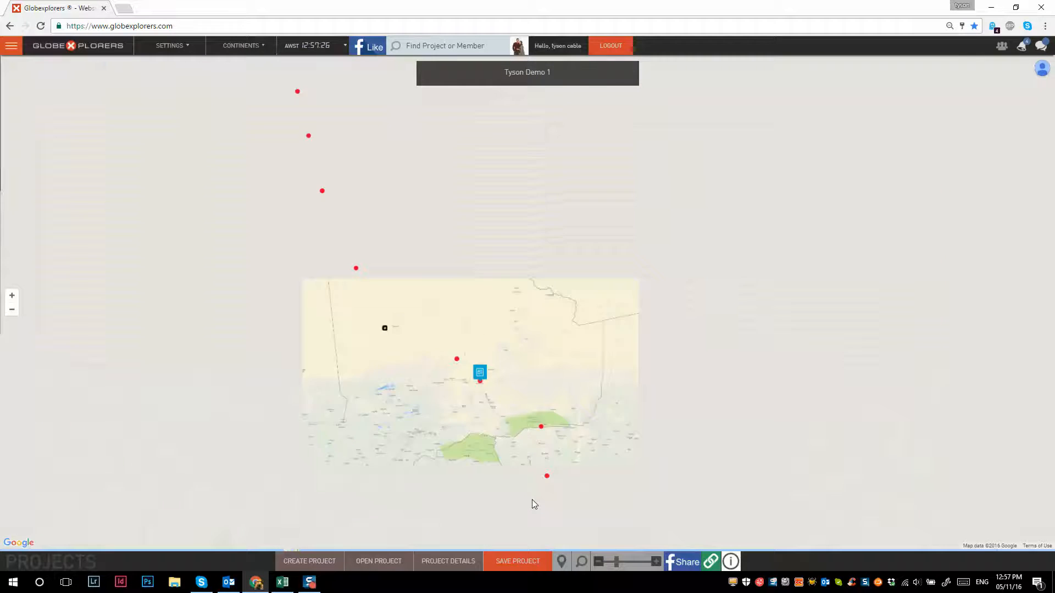
click(518, 561)
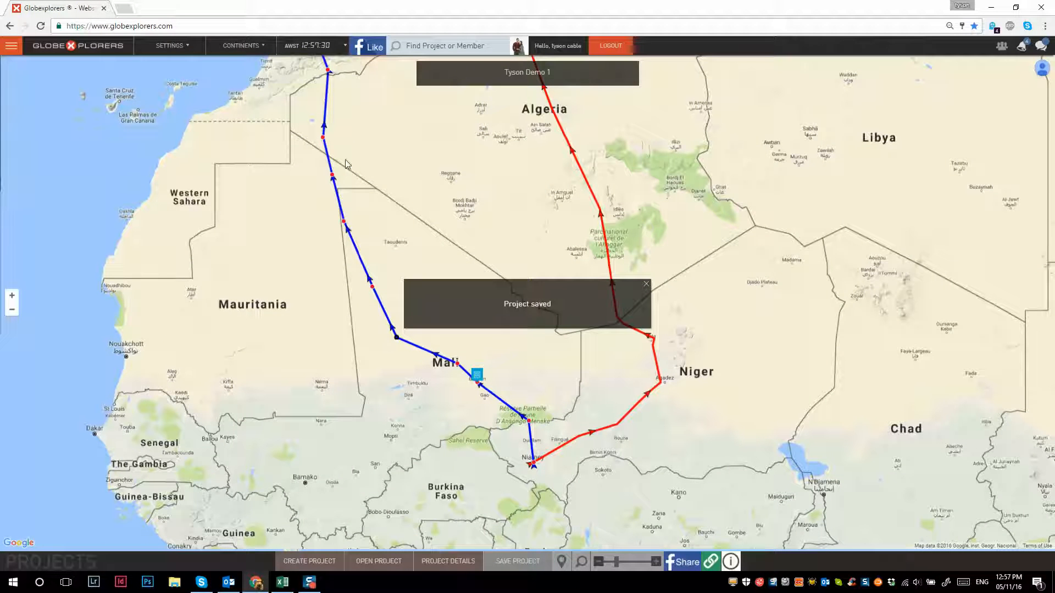
- Add an Alerts entry at the route point on the Ansongo-Menake reserve's southern edge, titled Bad roads, location national park, type Weather
scroll(527, 422, up, 2)
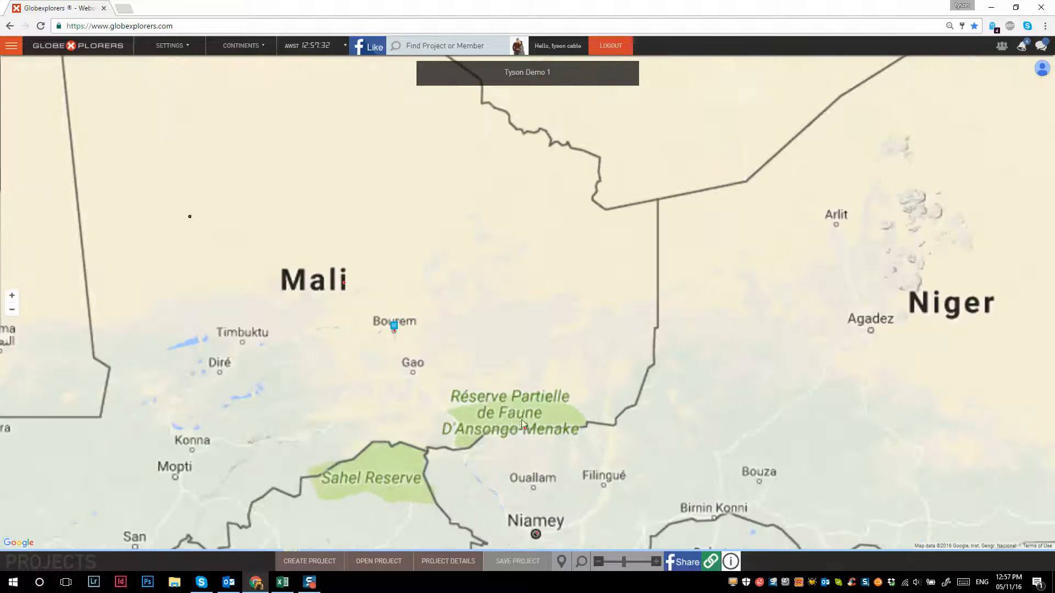
click(516, 436)
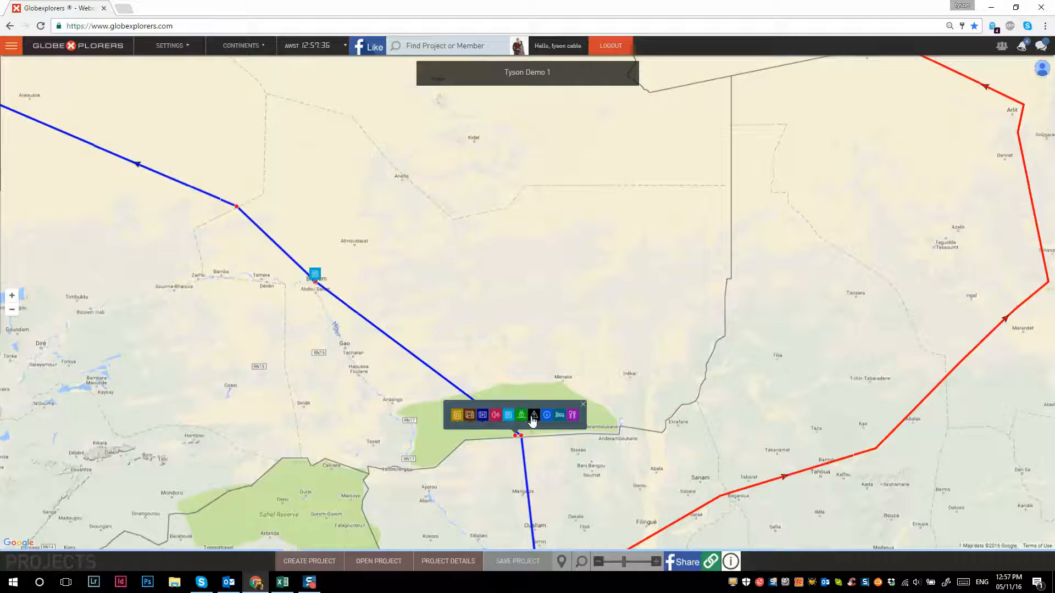
click(532, 416)
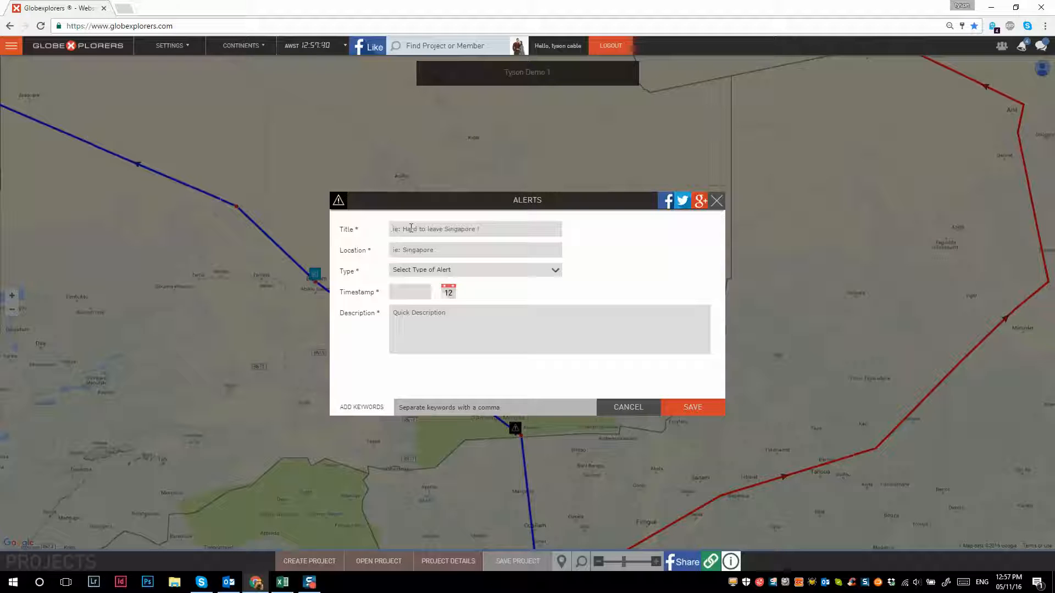
text(Bad roadsoa)
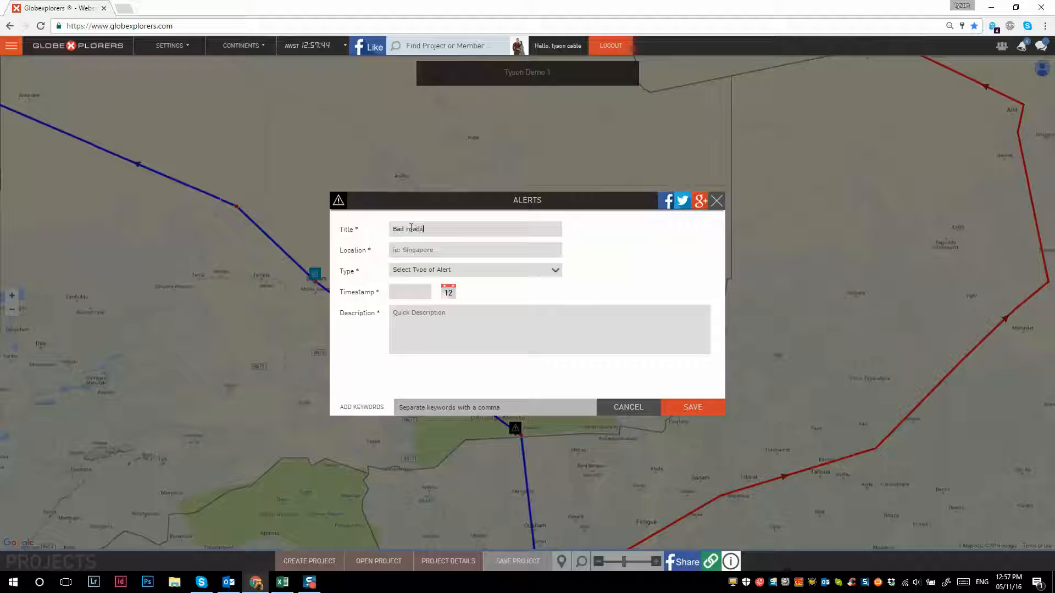
text(national park)
click(414, 266)
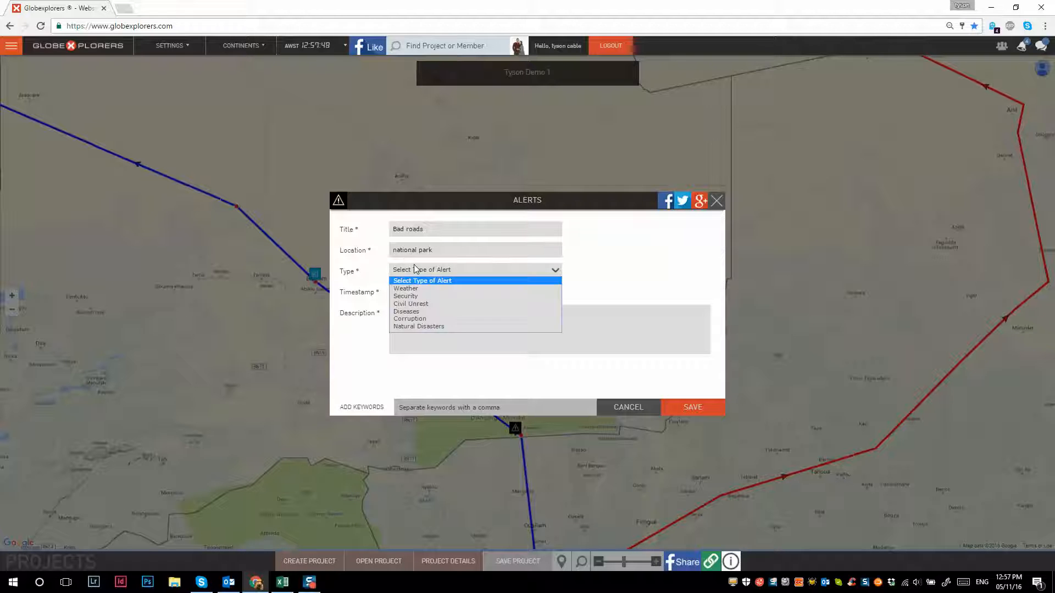
click(410, 288)
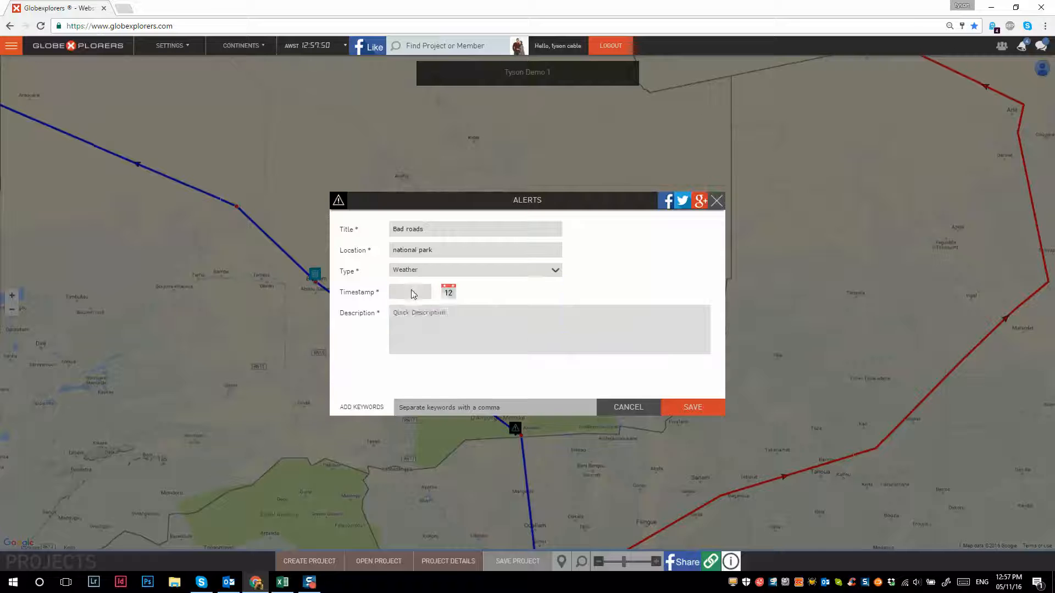
- Date the alert 02-11-2016, describe it as "heavy rain made dirt road slippery", and save it
click(417, 297)
click(390, 344)
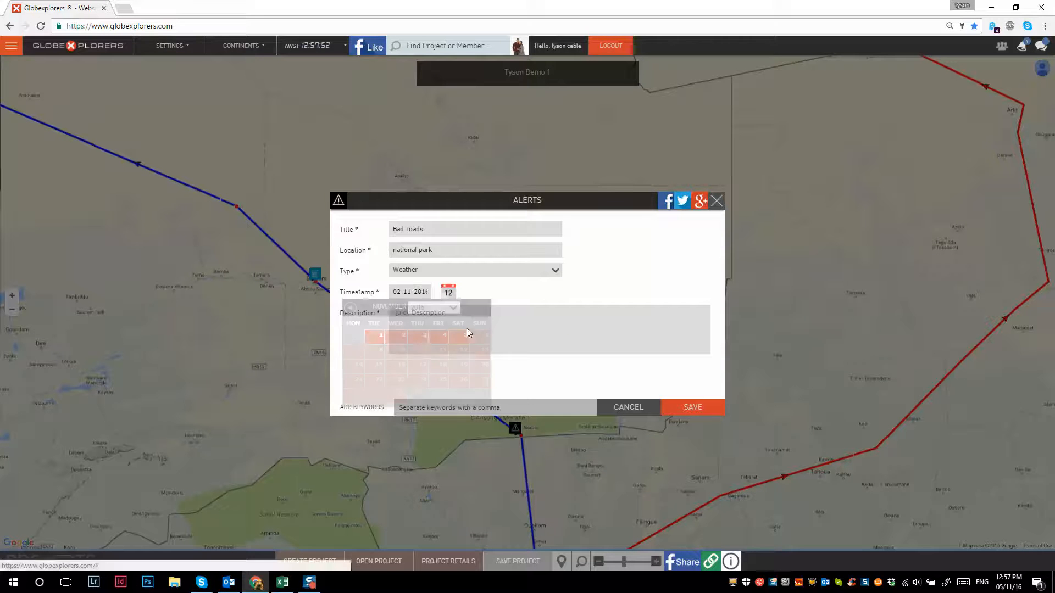
click(497, 323)
text(hea)
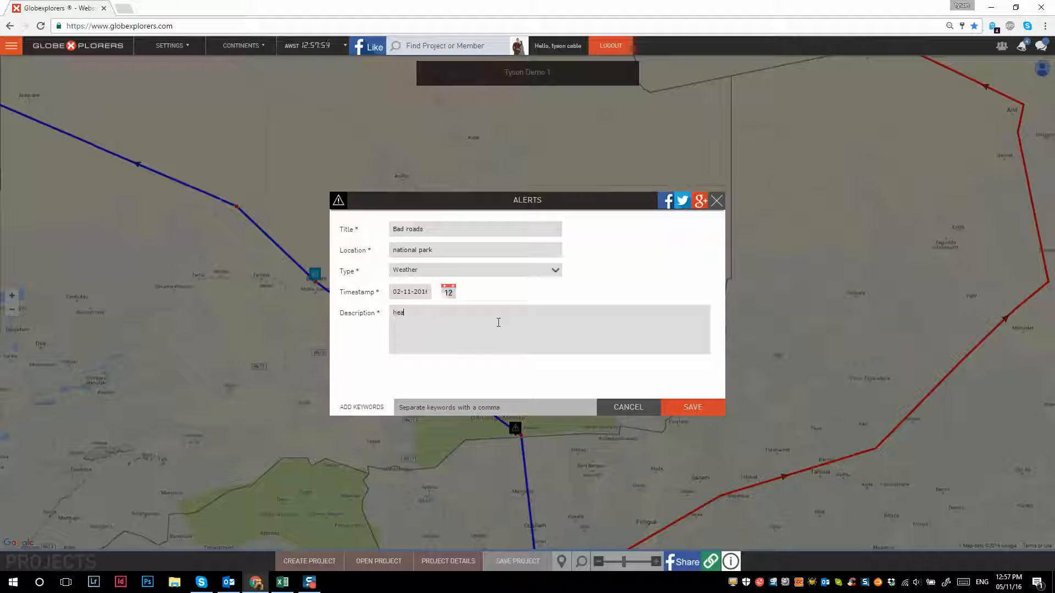
text(vy rain made dirt road slippery)
click(683, 404)
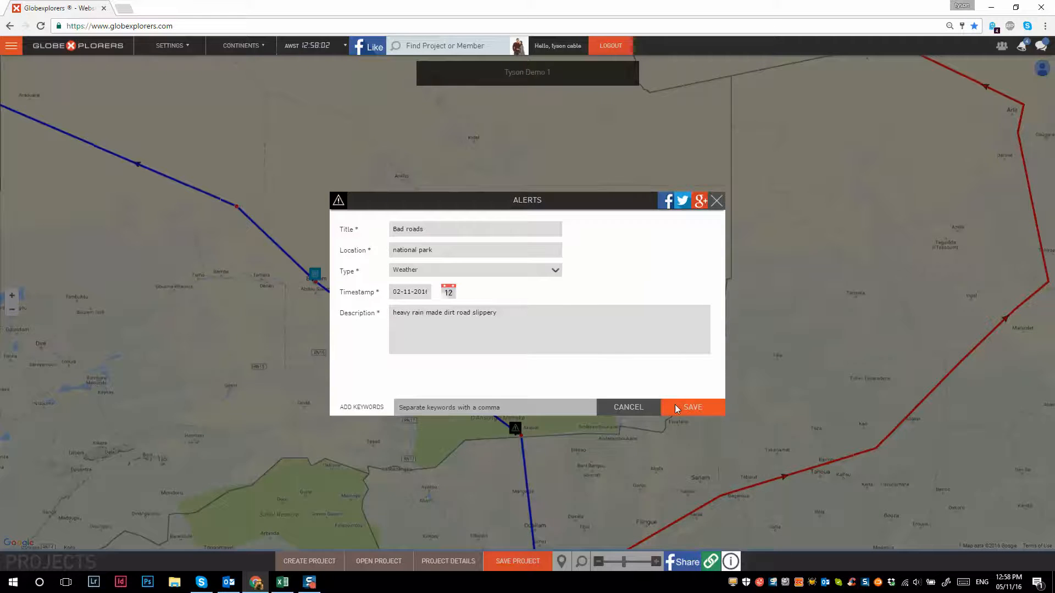
scroll(532, 433, down, 2)
scroll(526, 432, down, 1)
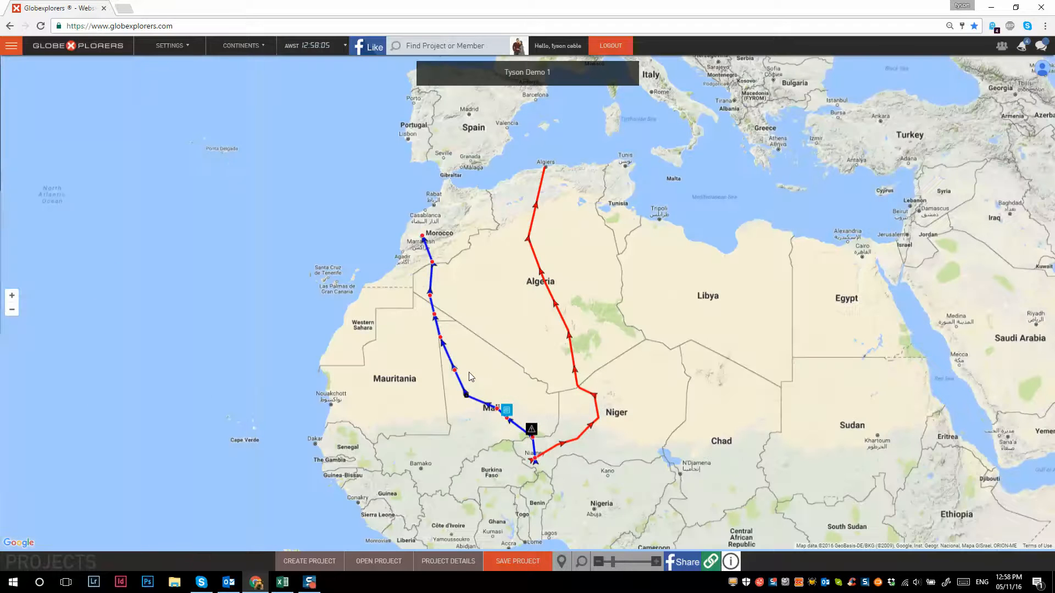
- Save the project with its route, document and alert entries
drag(469, 374, 440, 334)
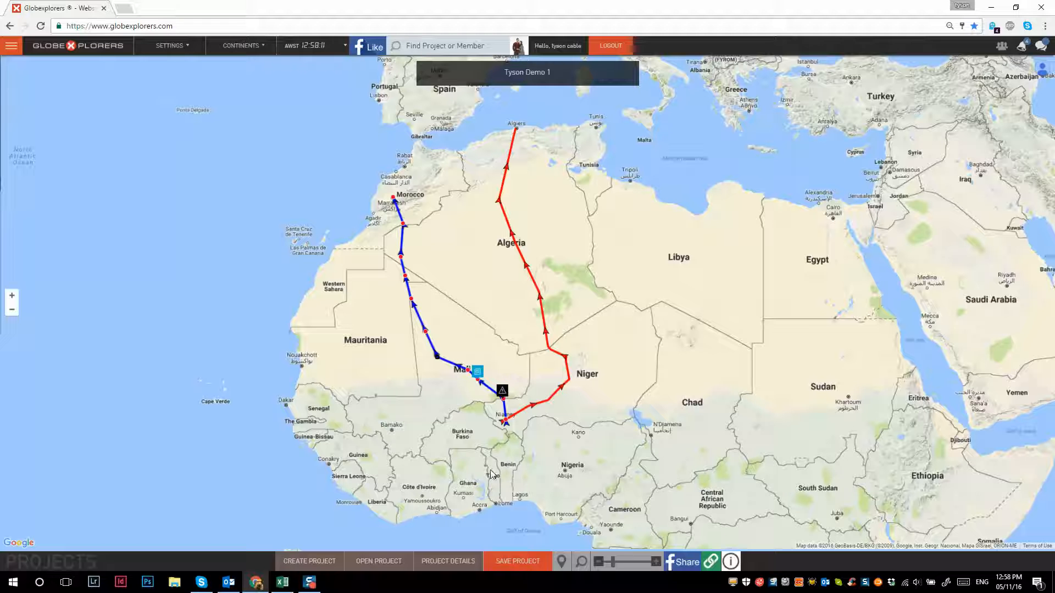
click(522, 560)
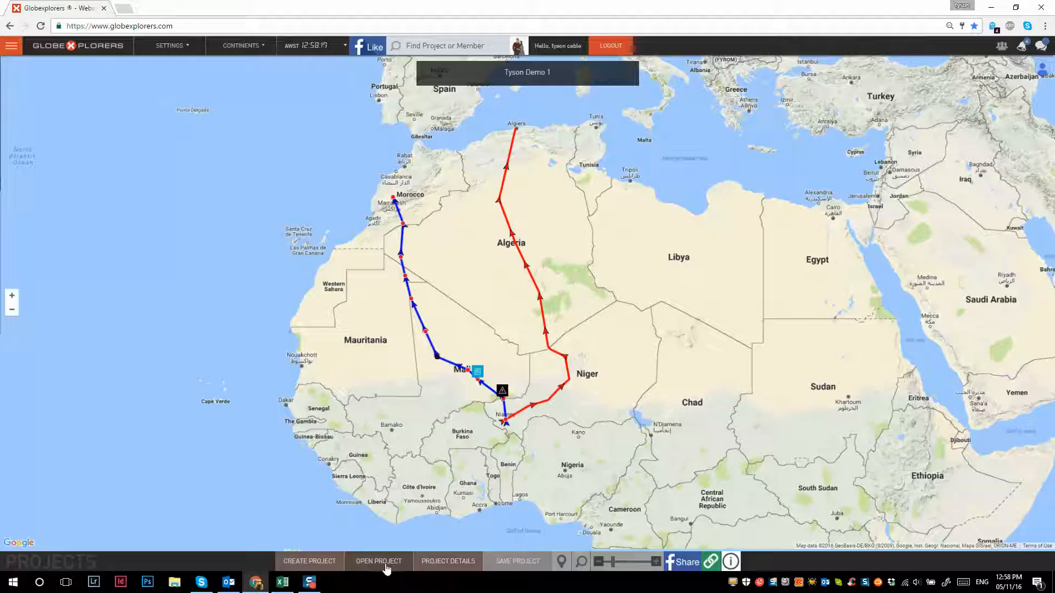
- Change the vehicle in the project details to Cars
click(445, 563)
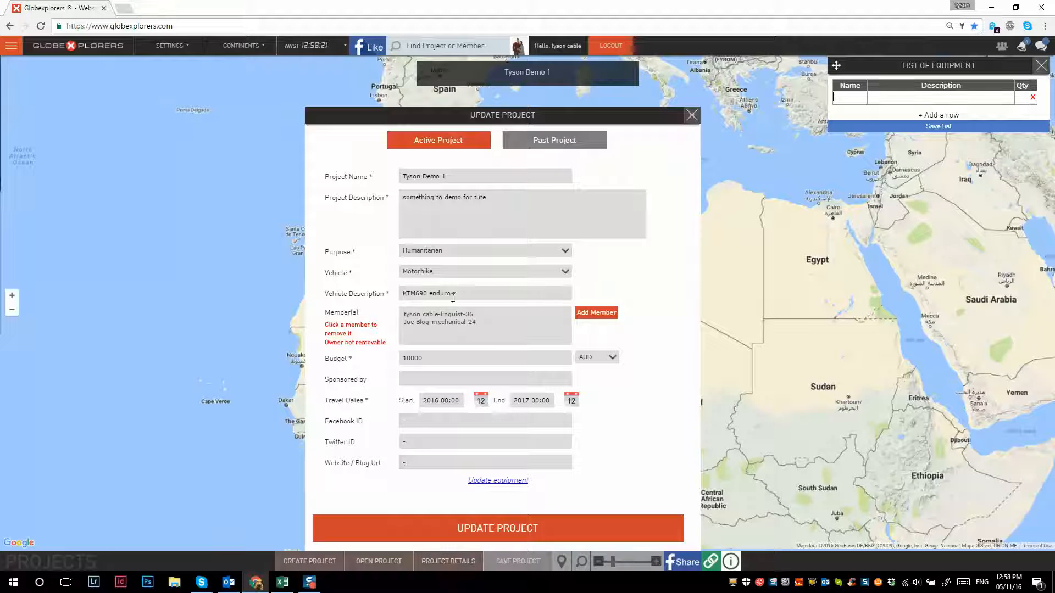
click(444, 271)
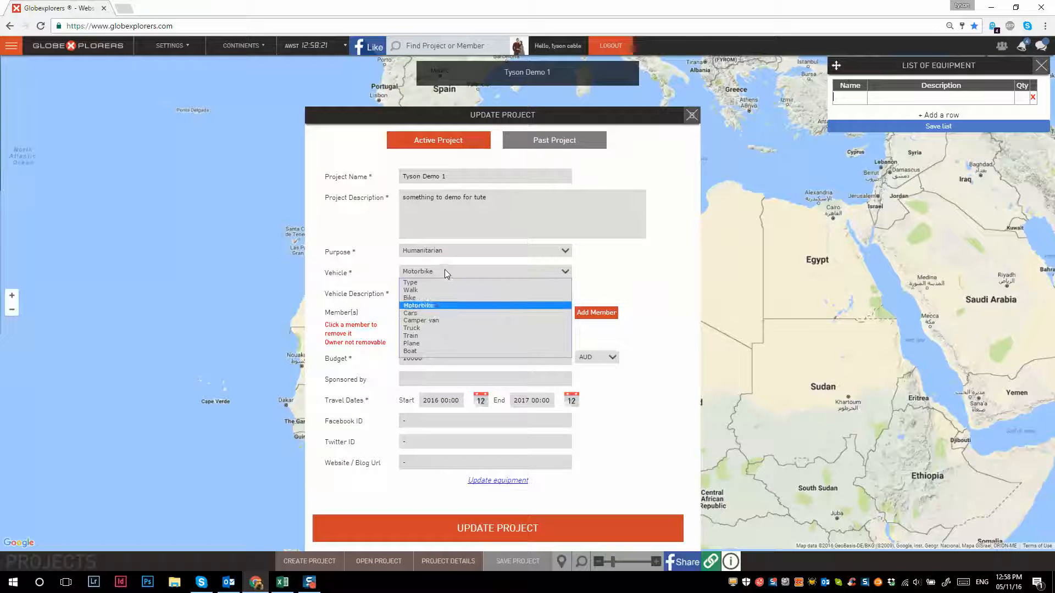
click(426, 311)
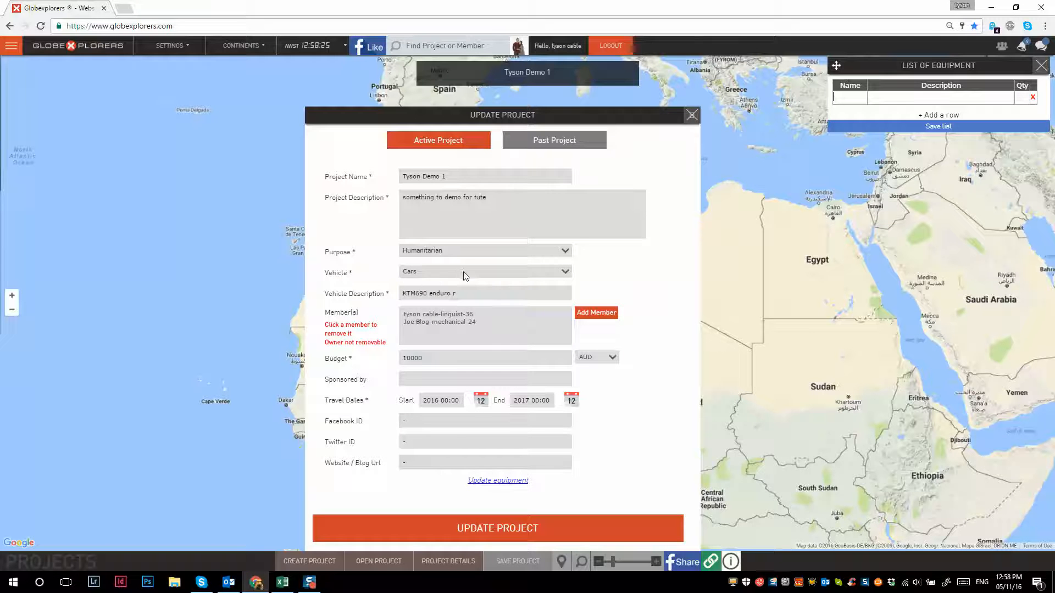
- Set the project's vehicle to Motorbike and update the project
click(463, 272)
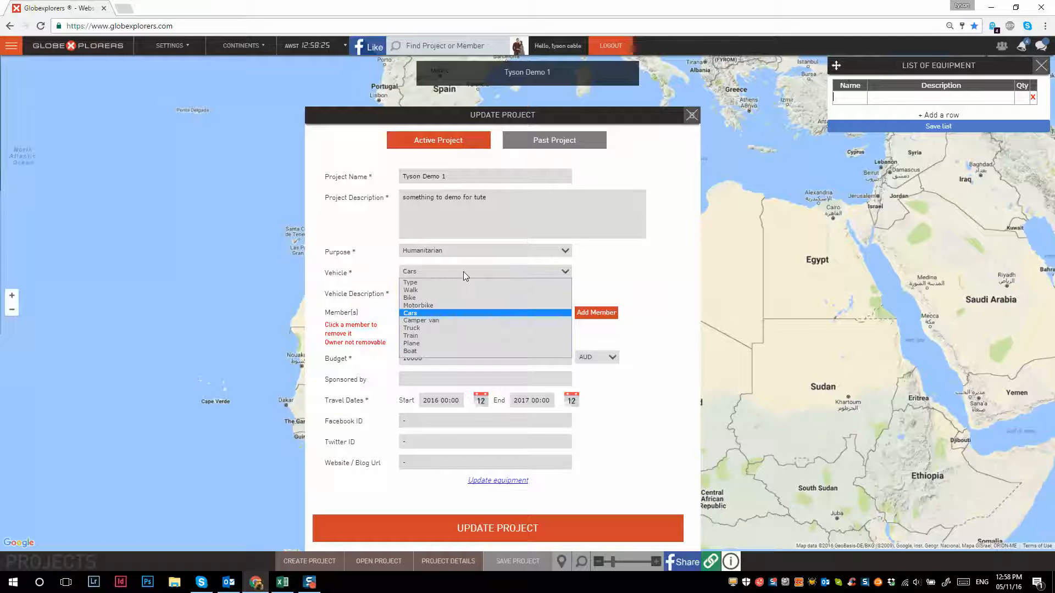
click(433, 306)
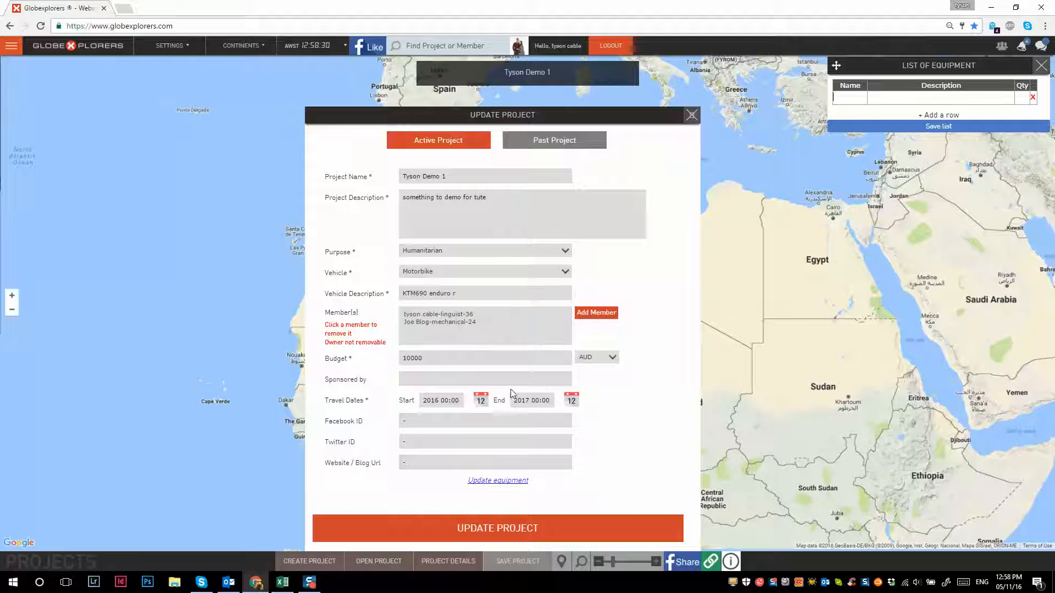
click(510, 530)
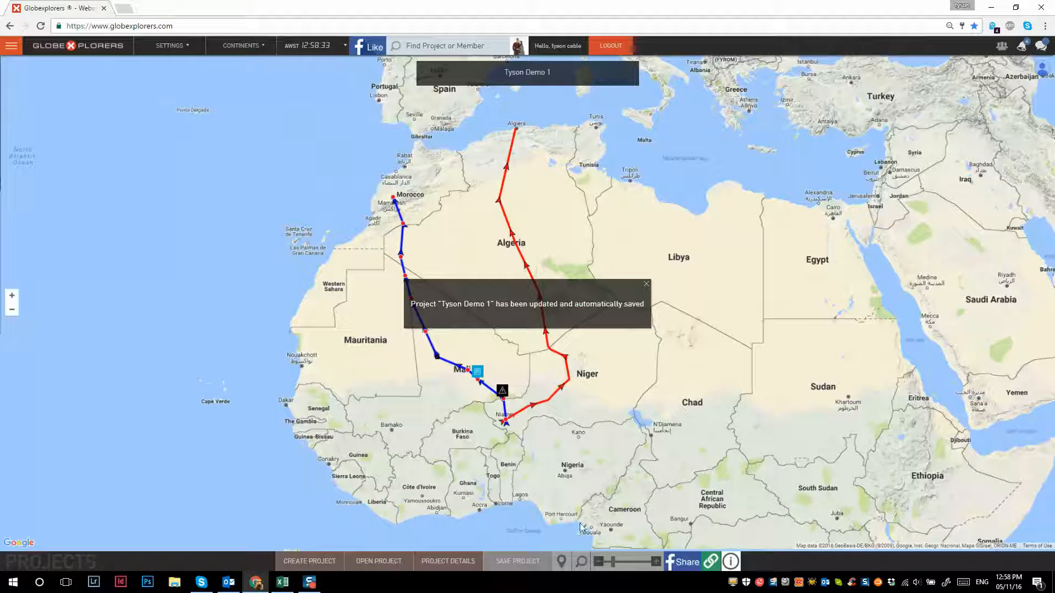
- Look up Marrakesh, Morocco, on the map, check the actual route's end there, and return to an overview of both routes
click(562, 562)
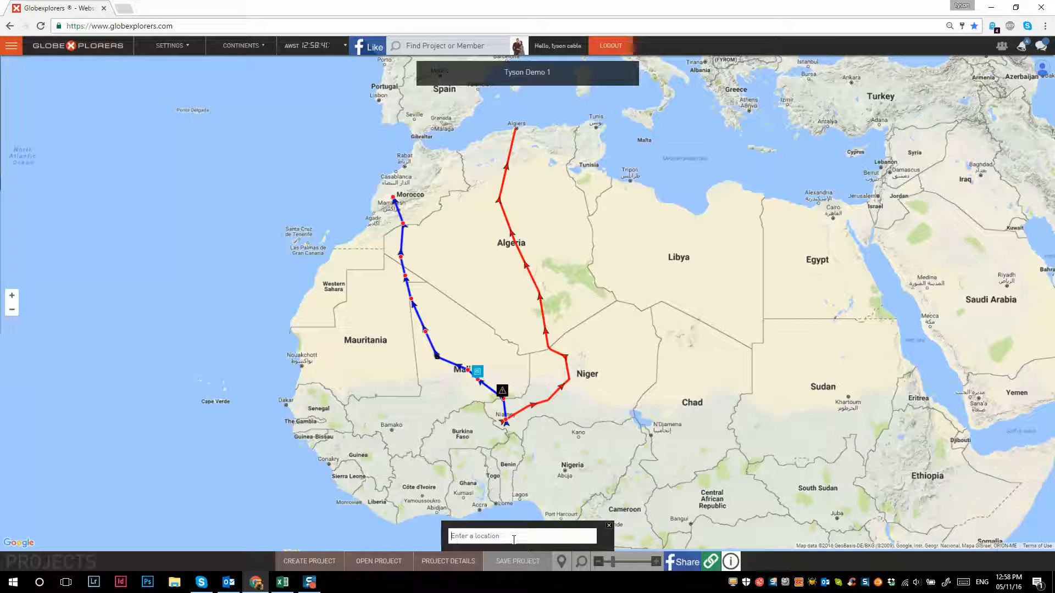
text(marra)
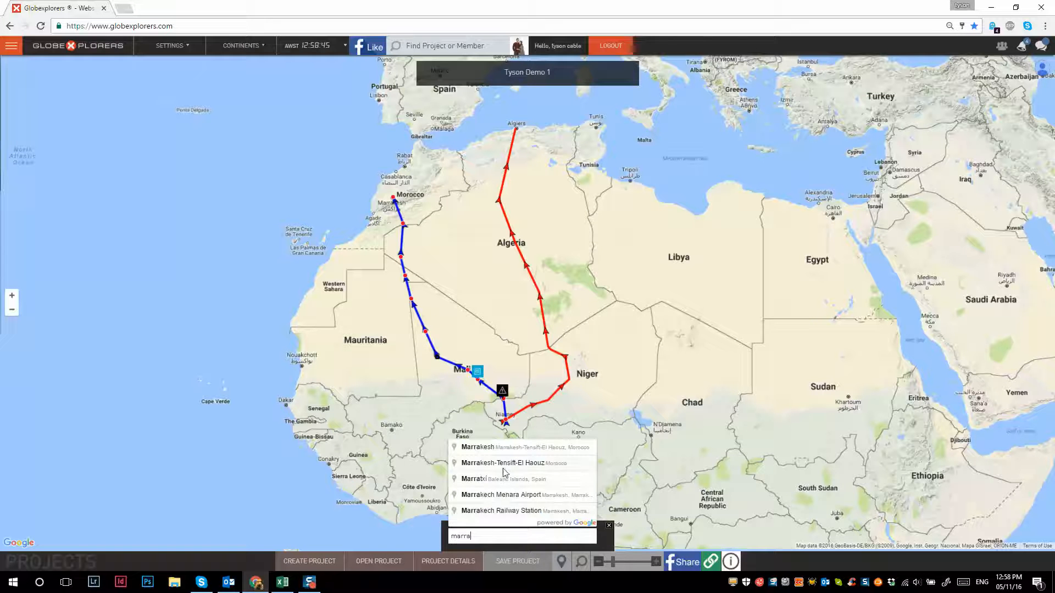
click(506, 448)
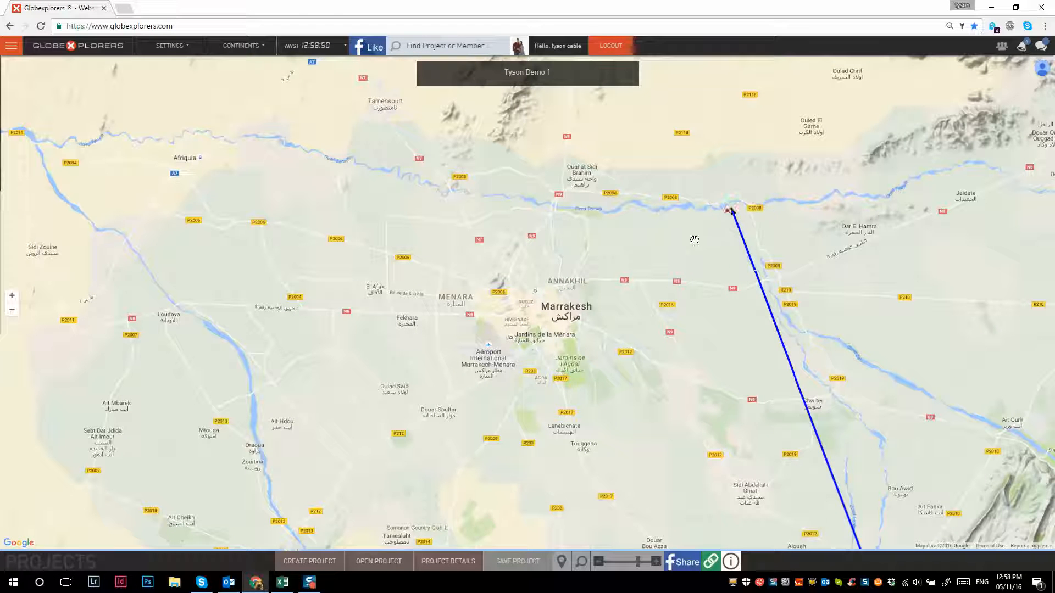
click(558, 320)
scroll(548, 321, down, 4)
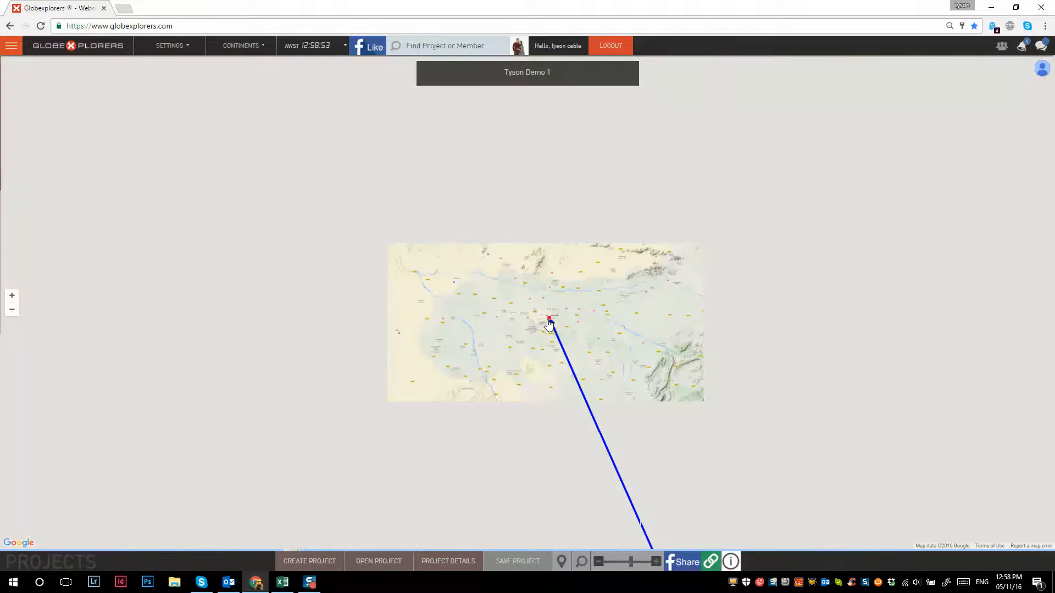
scroll(549, 322, down, 1)
drag(581, 348, 504, 378)
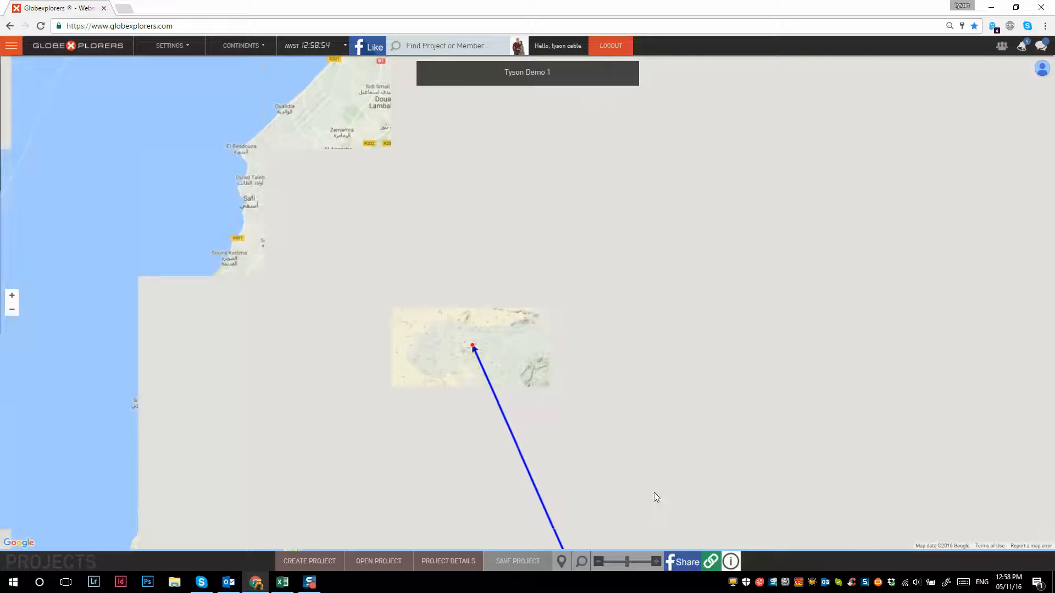
scroll(540, 371, down, 3)
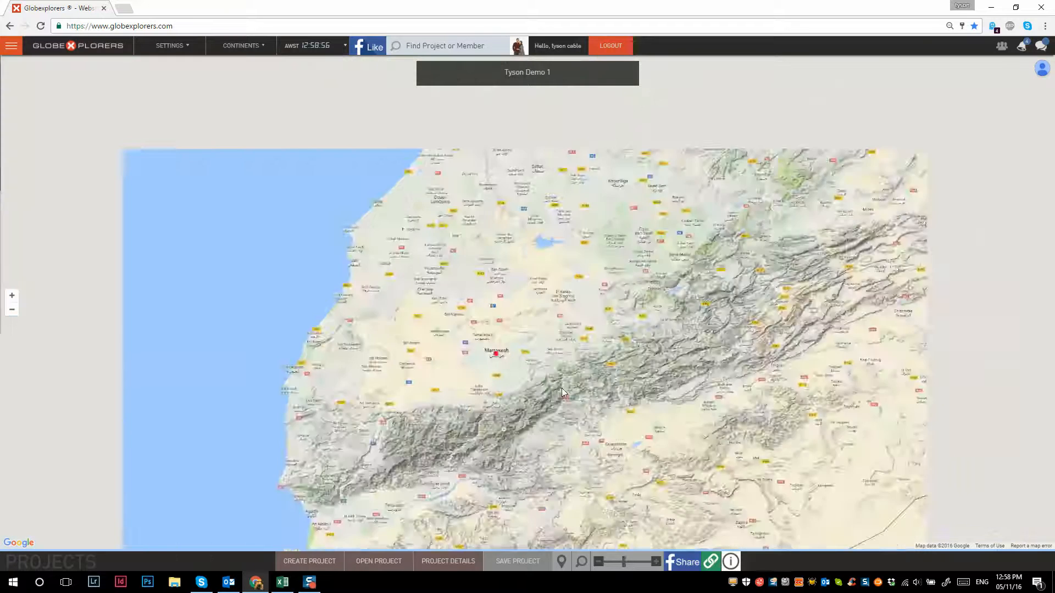
drag(562, 359, 540, 289)
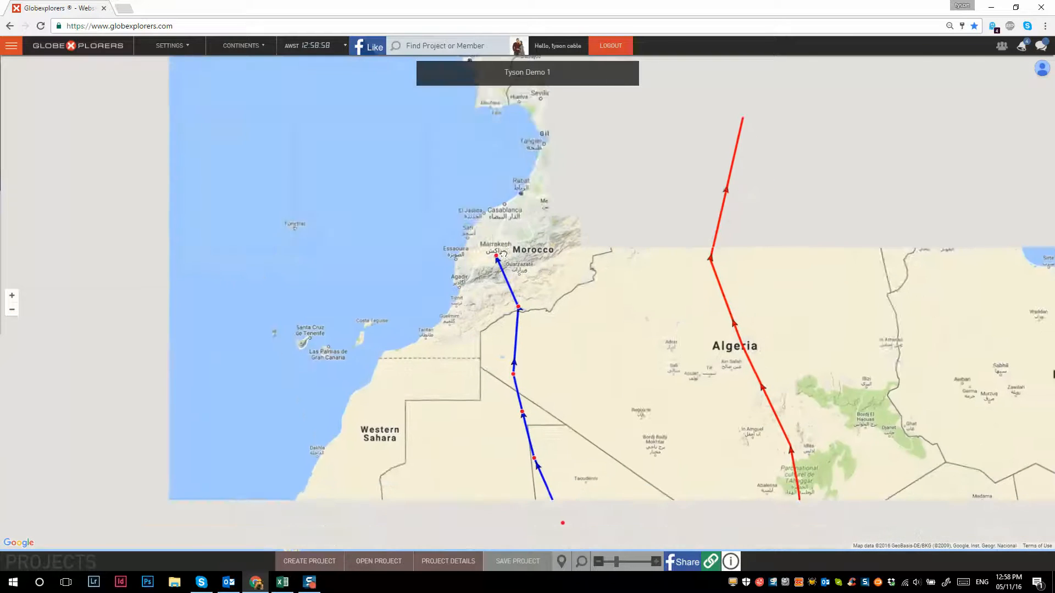
drag(641, 431, 564, 350)
scroll(564, 349, down, 1)
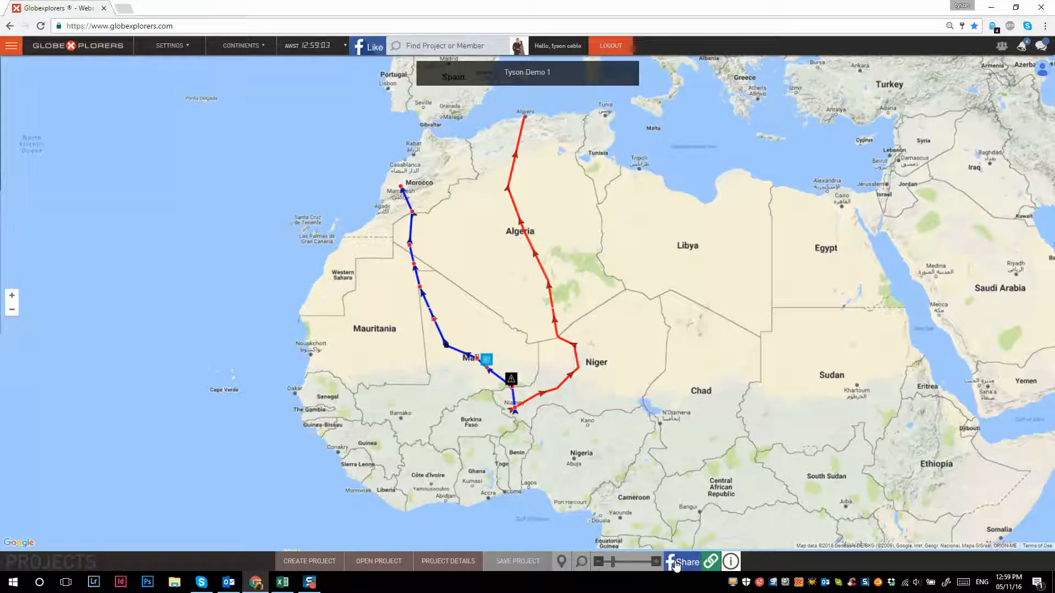
- Share the project on Facebook with the comment "Test", visible to friends
click(676, 563)
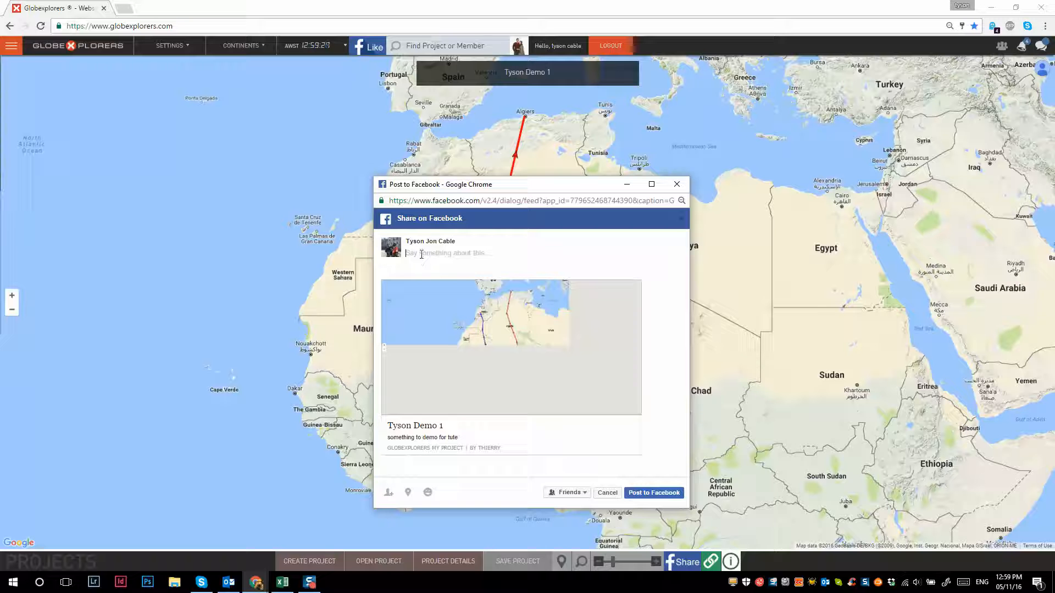
text(Test)
click(659, 493)
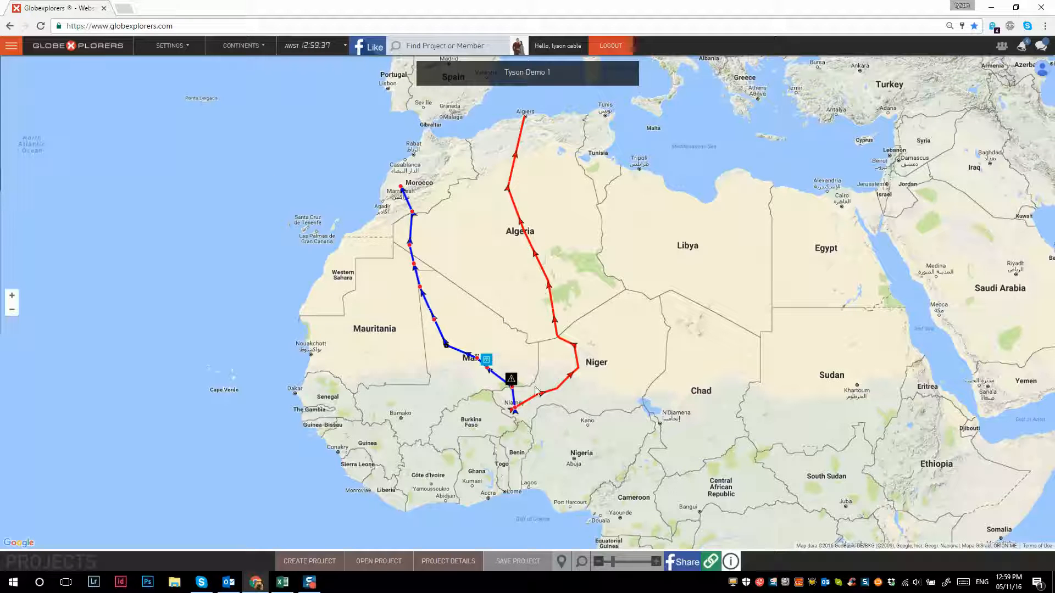
- Display the project's shareable link and select the whole address for copying
click(712, 562)
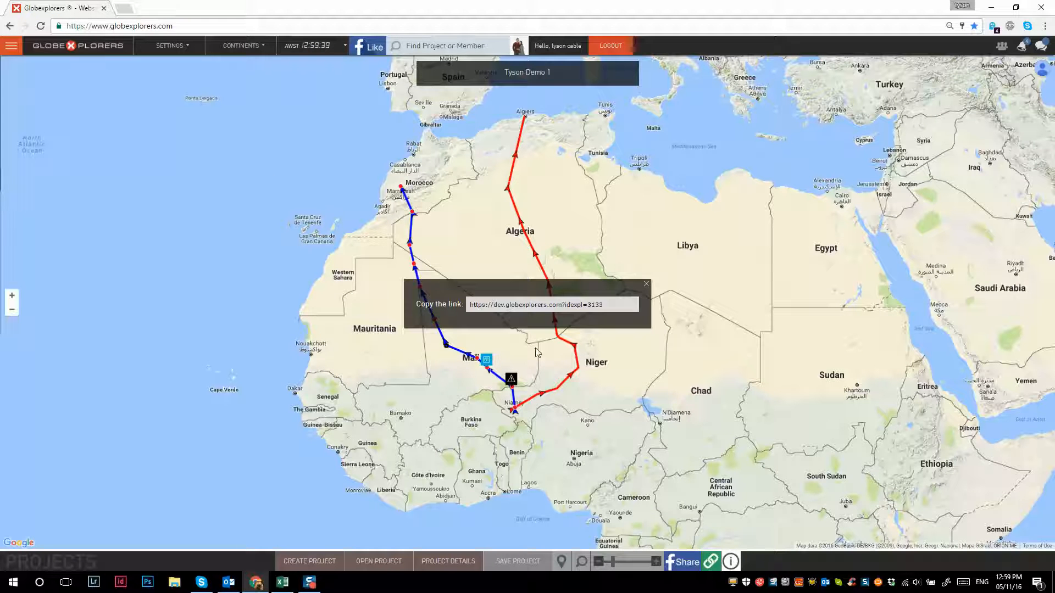
double_click(502, 308)
click(501, 308)
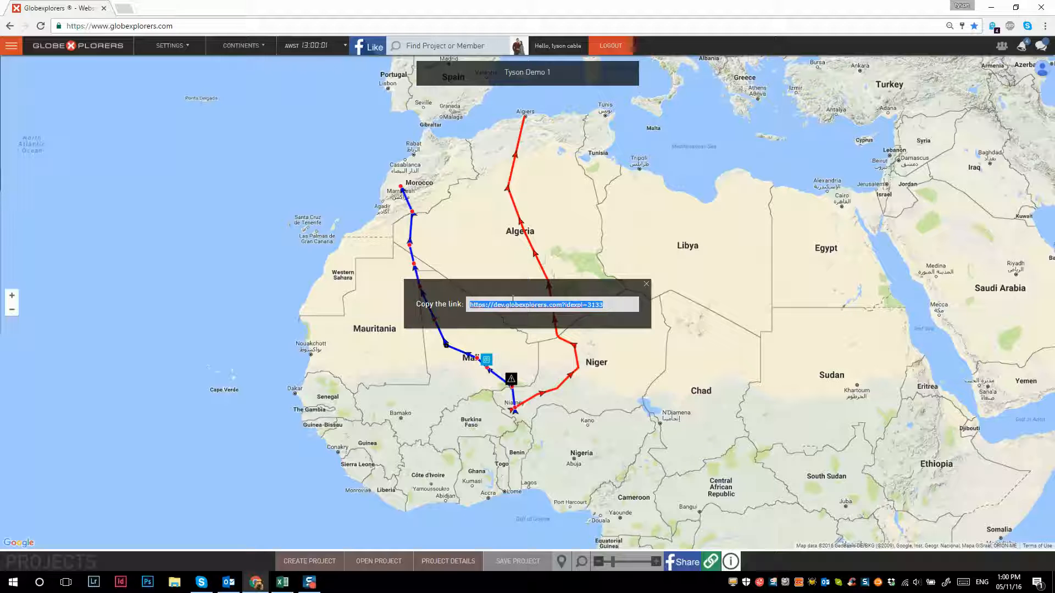
- Go to the Home section and dismiss its introduction video
click(10, 46)
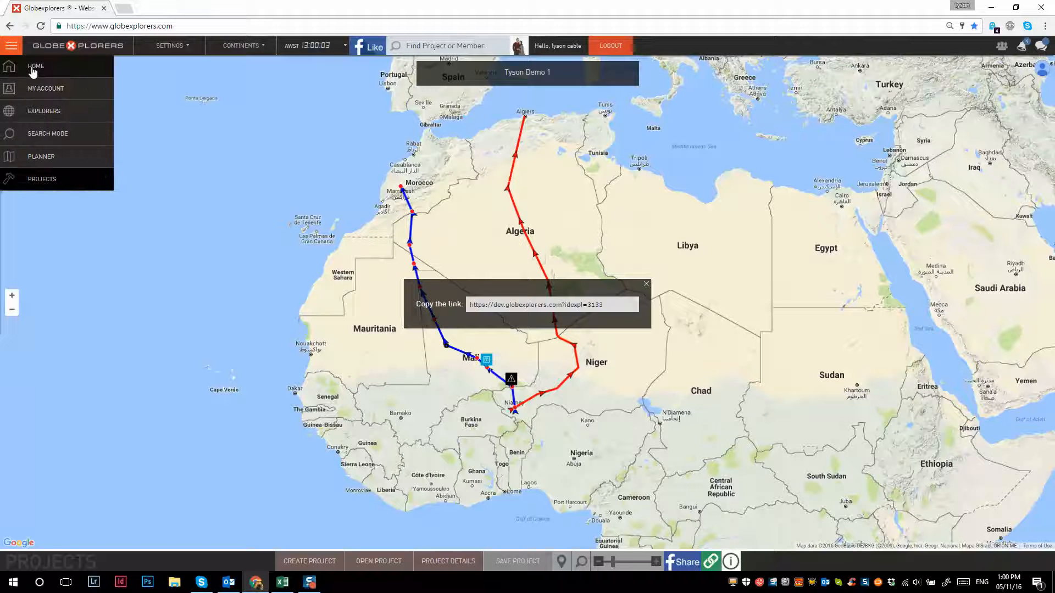
click(33, 69)
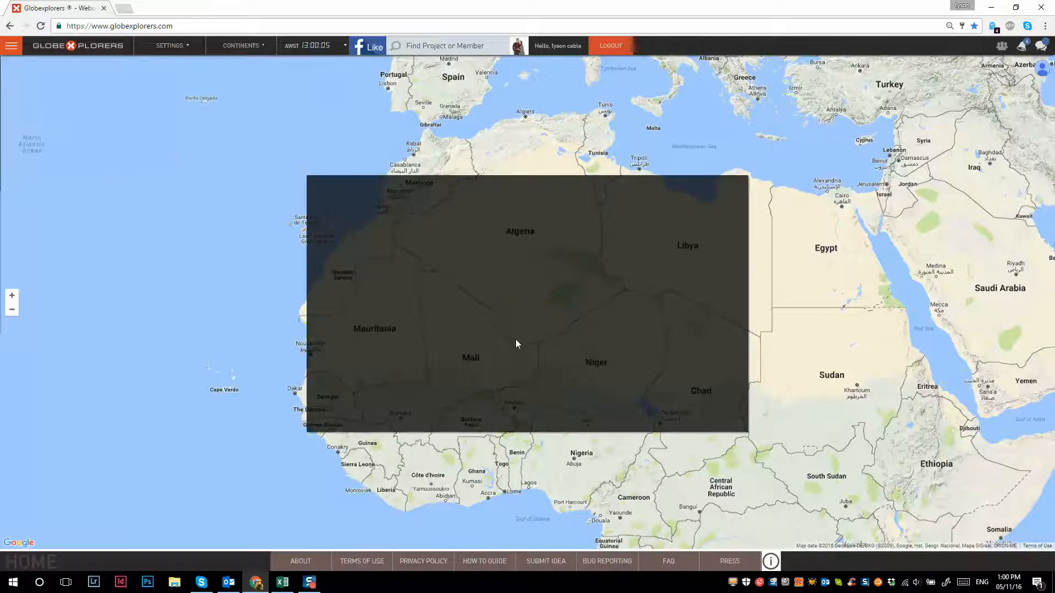
click(526, 459)
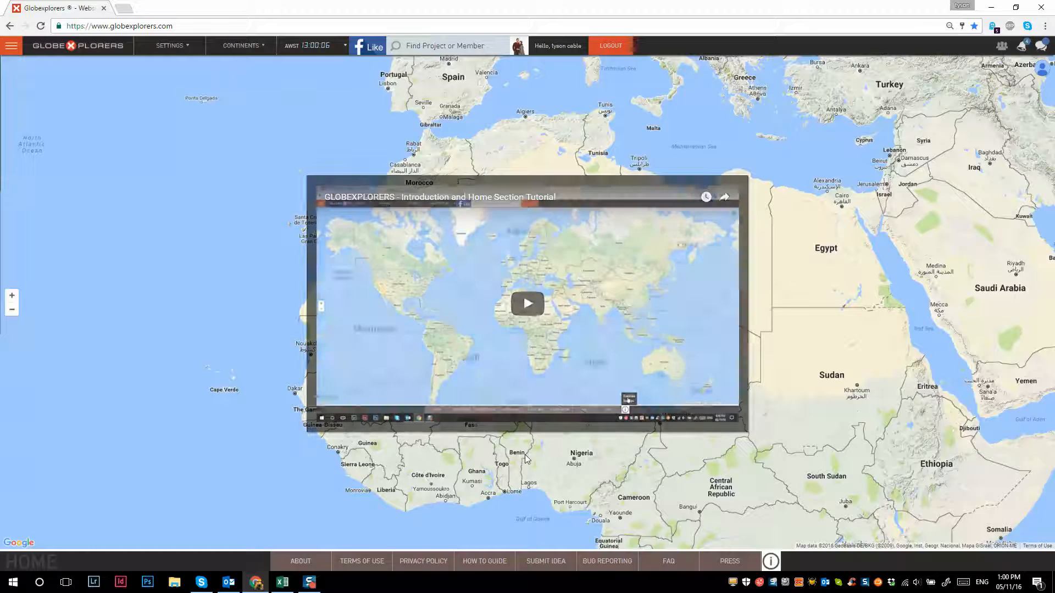